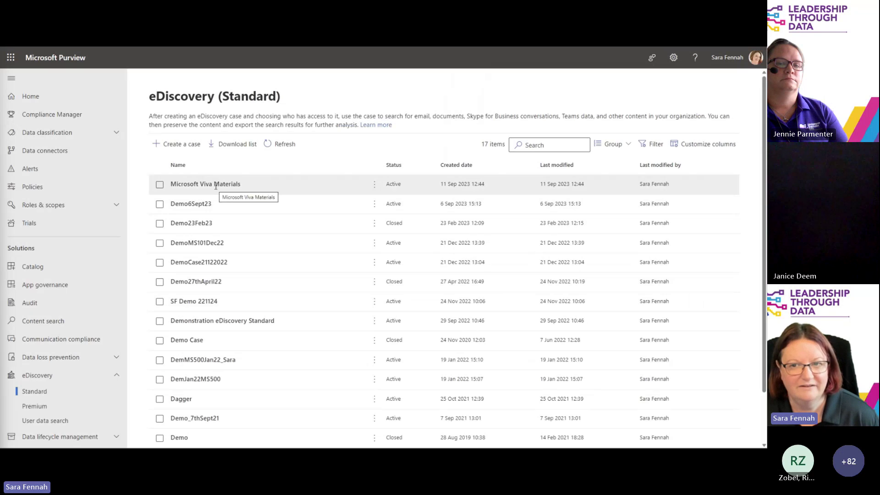
Start a new search in the Microsoft Viva Materials case, named PowerPoint with the description "Viva PowerPoints"
left_click(216, 184)
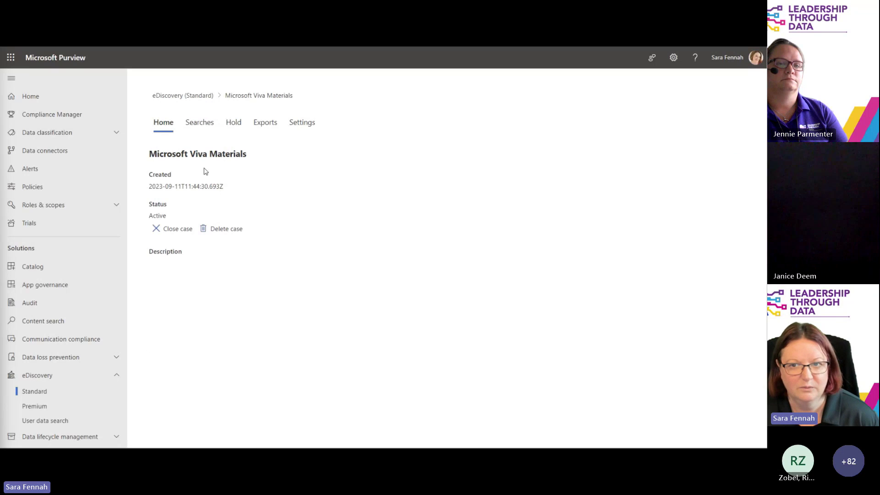
left_click(202, 122)
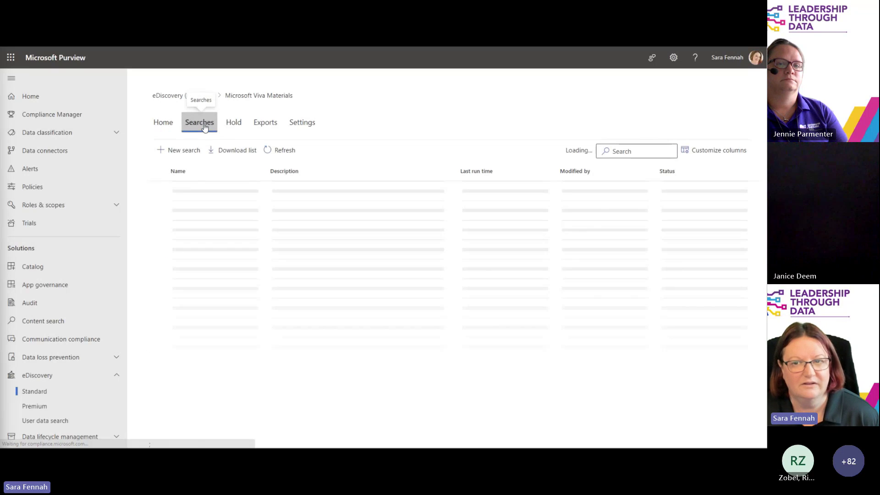
left_click(194, 153)
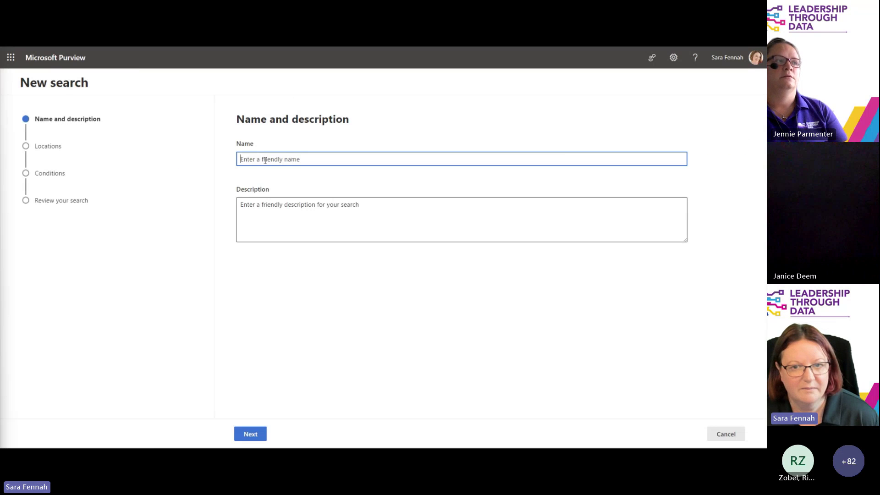
type("PowerPoint")
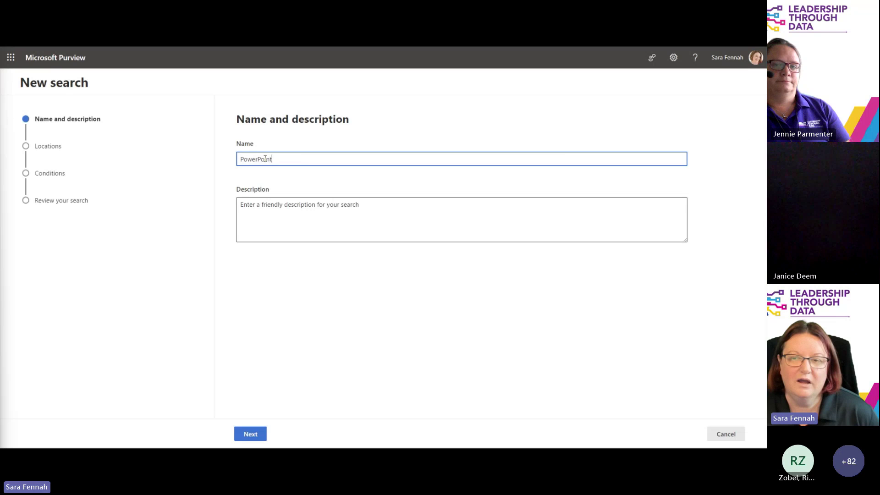
left_click(278, 231)
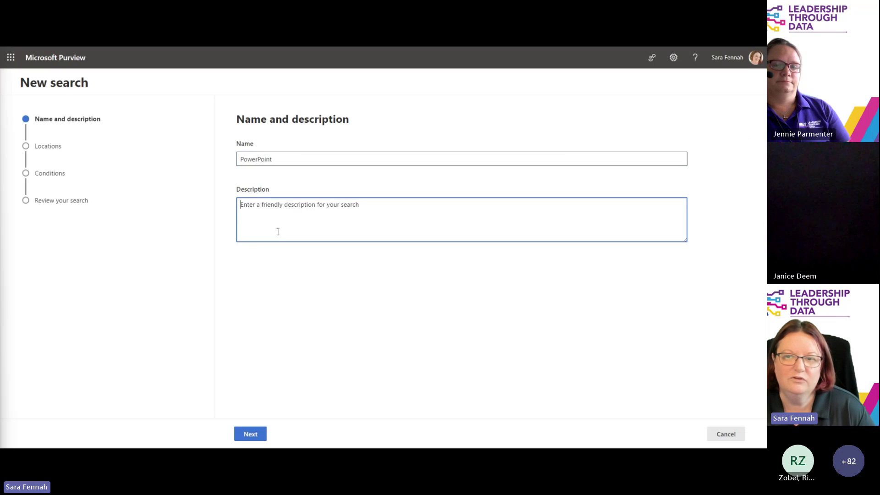
type("Viva PowerPoints")
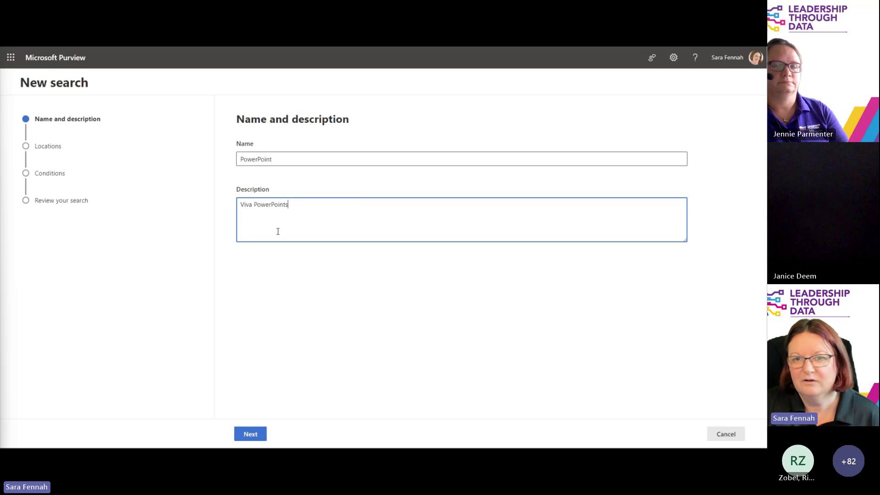
left_click(250, 434)
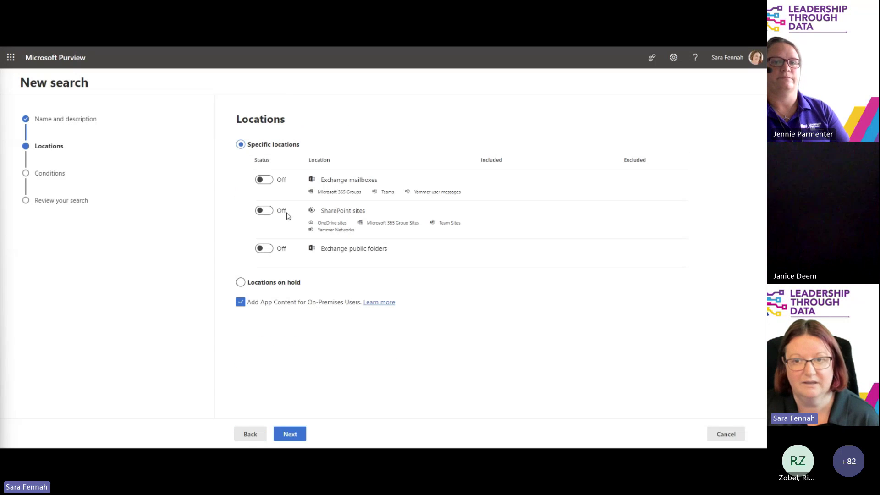
Include SharePoint sites in the search locations and exclude app content for on-premises users
left_click(264, 211)
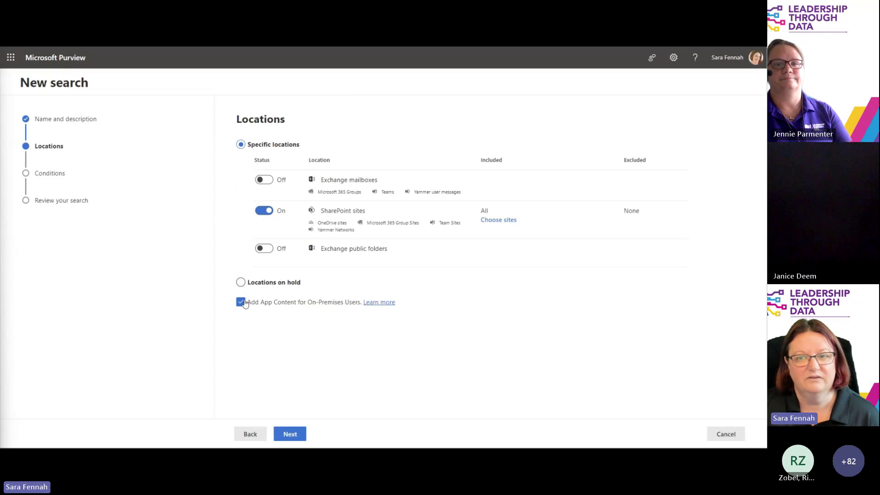
left_click(240, 302)
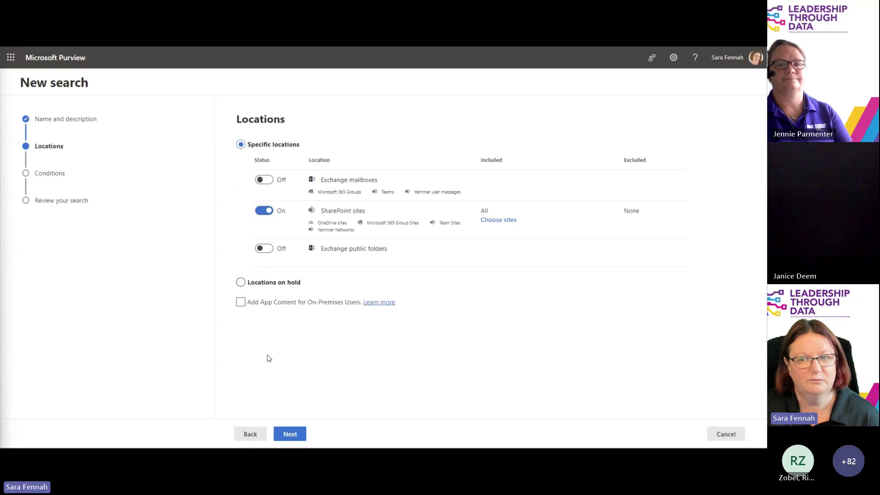
left_click(295, 439)
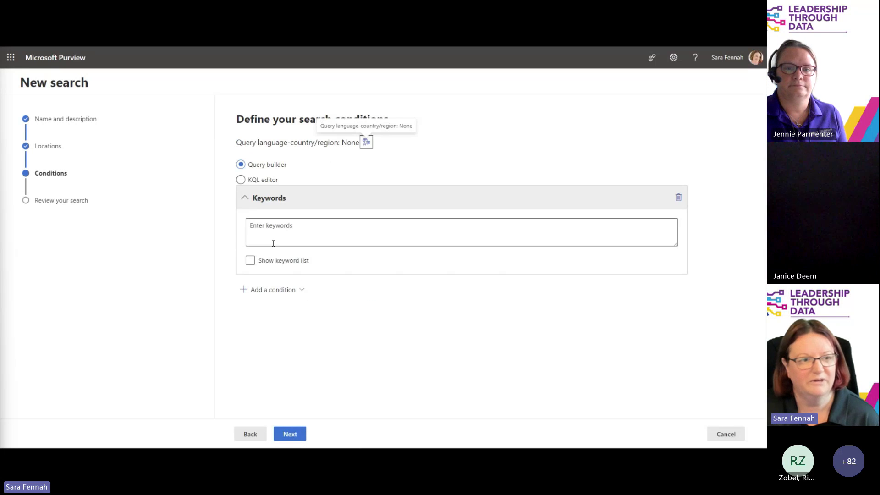
Define the search conditions as keyword Viva and file type equal to any of pptx, and submit the search
left_click(264, 230)
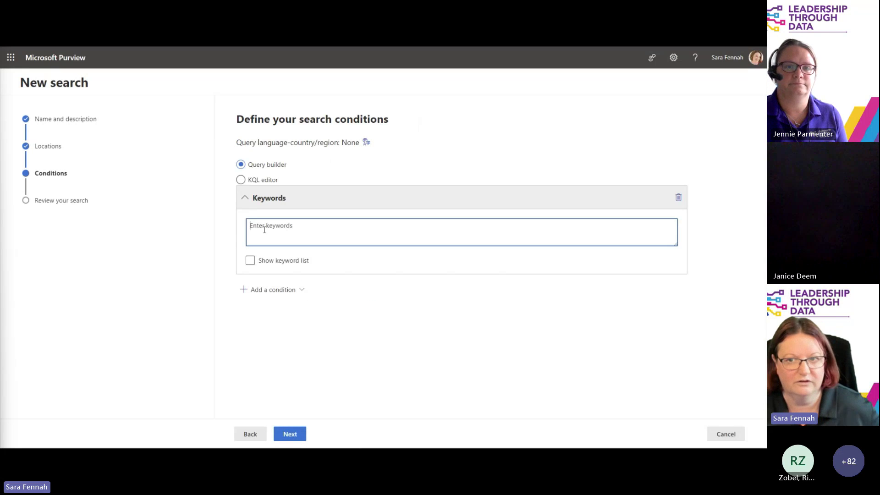
type("Viva")
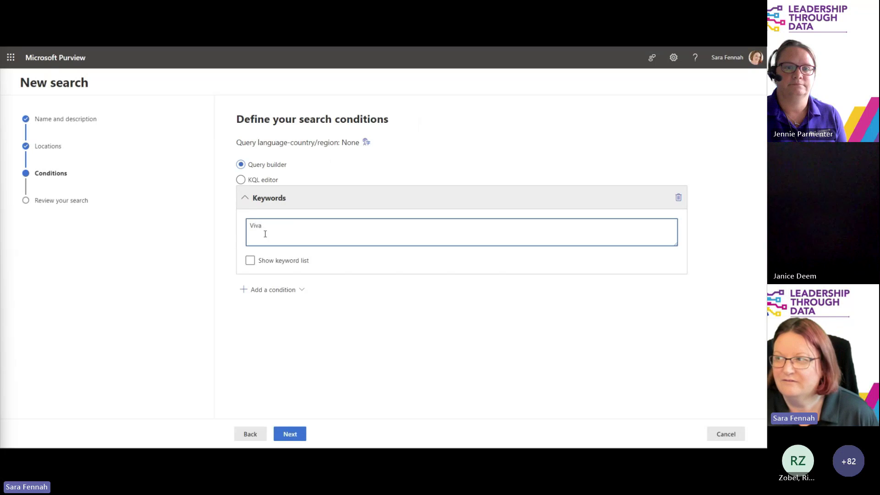
left_click(282, 293)
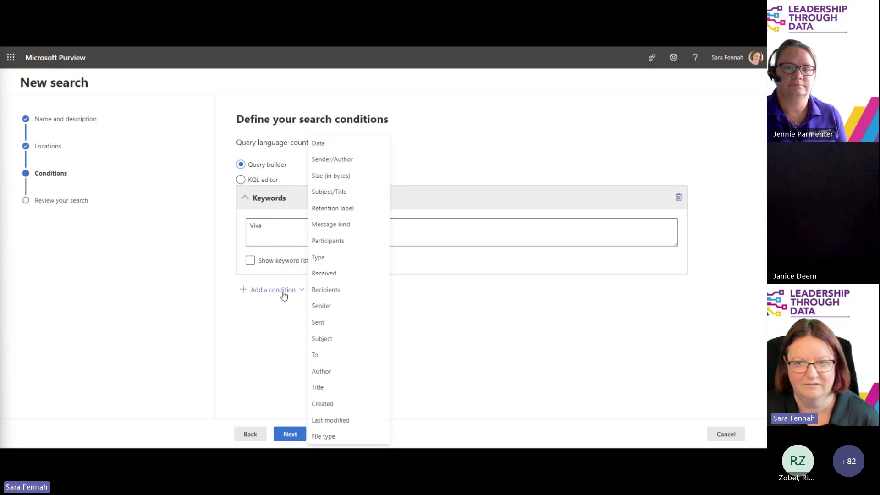
left_click(336, 436)
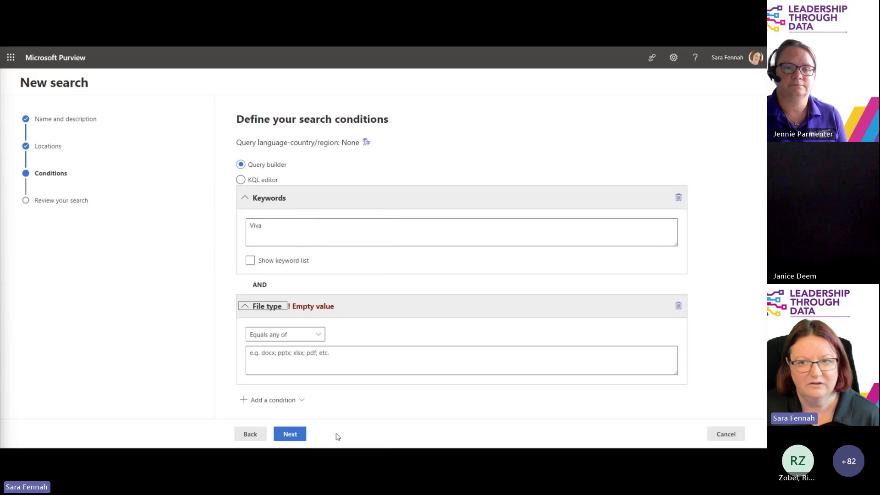
left_click(284, 361)
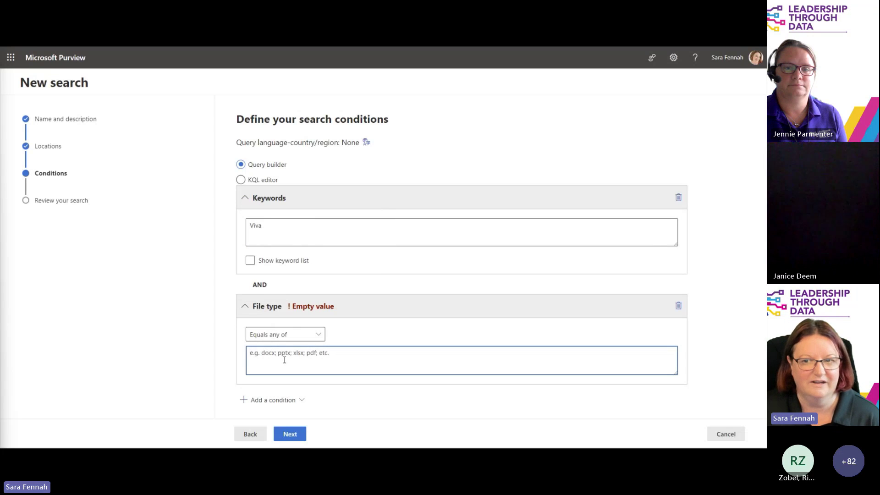
type("pptx")
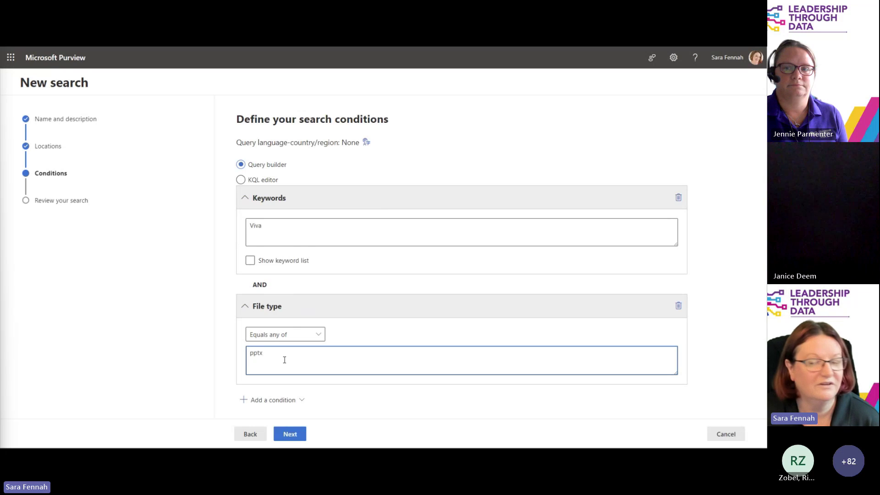
left_click(291, 435)
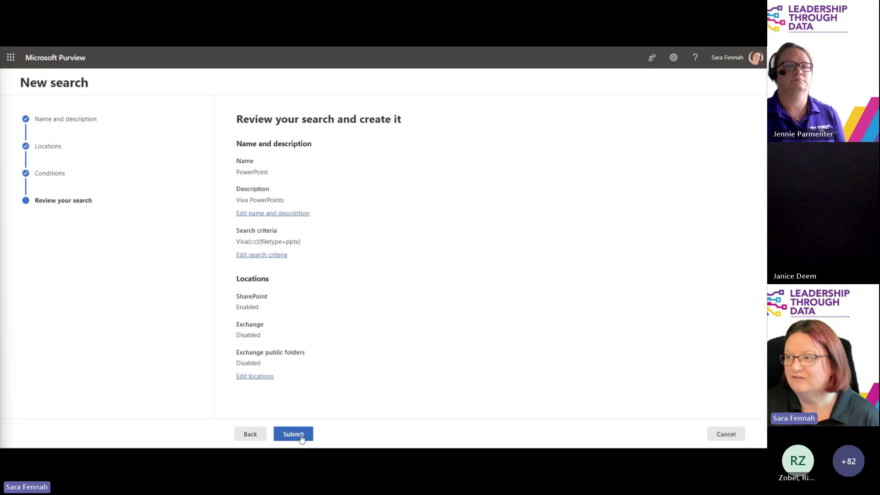
left_click(293, 434)
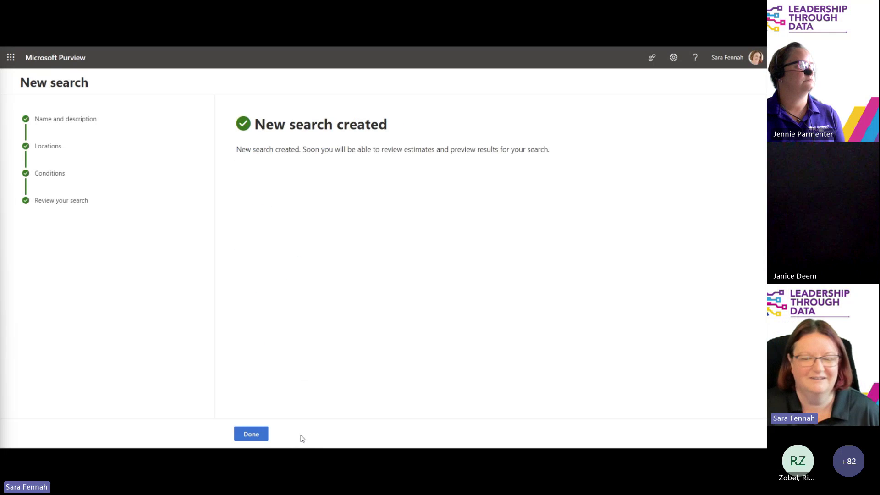
left_click(252, 434)
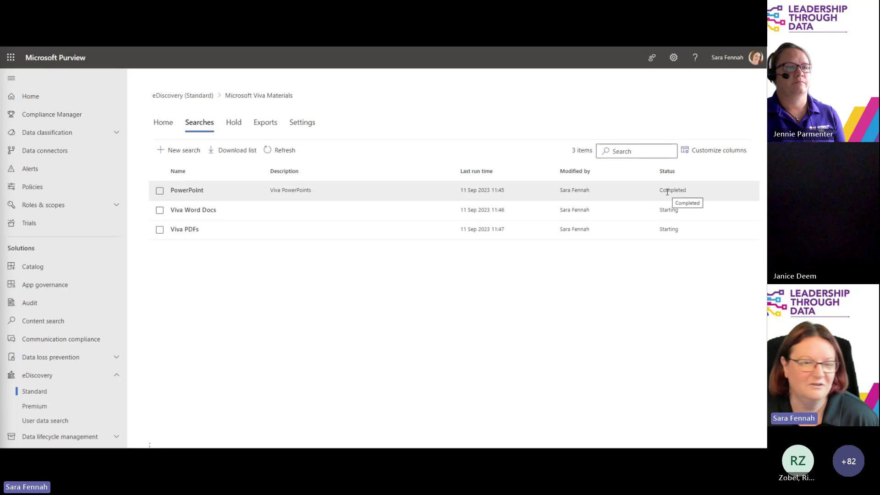
Open the PowerPoint search's summary and check the number and total size of items found
left_click(163, 191)
left_click(181, 193)
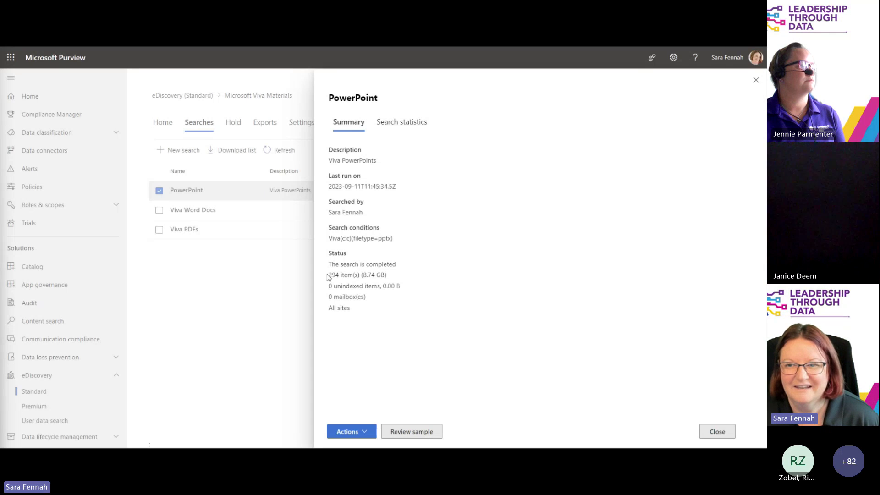
left_click_drag(329, 274, 399, 279)
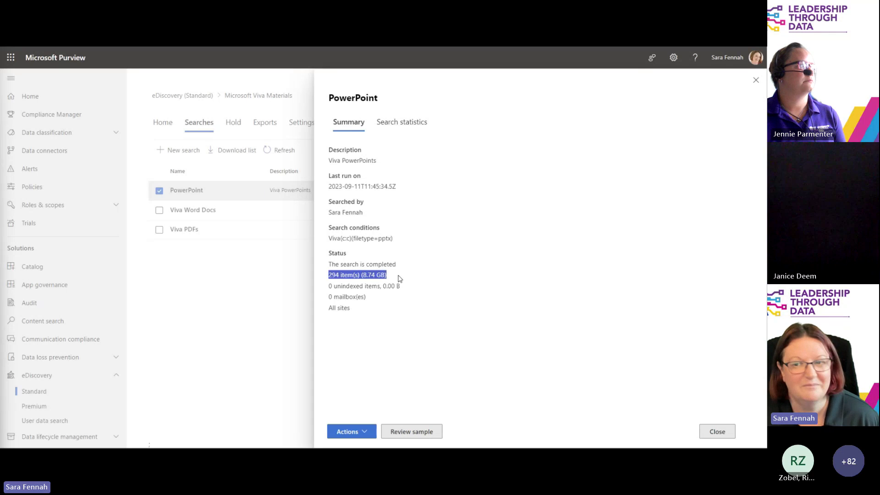
left_click(327, 279)
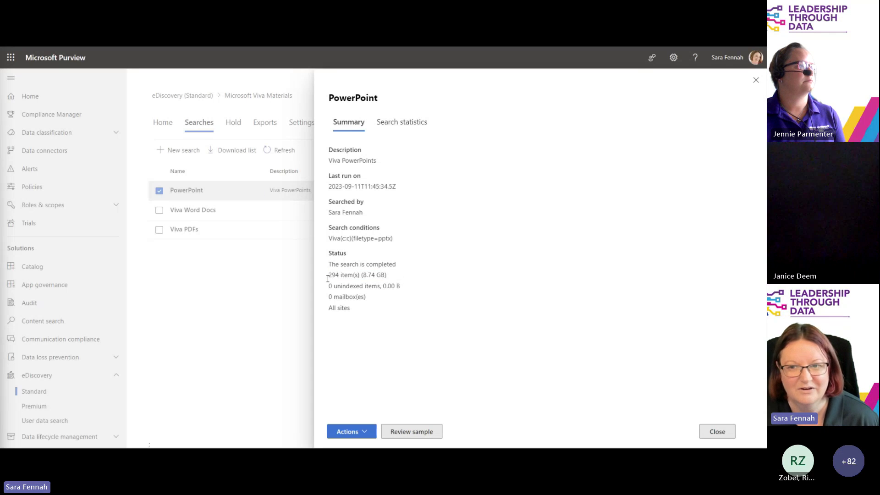
Examine the PowerPoint search's statistics, including the search content, condition report and top locations
left_click(401, 128)
left_click(360, 153)
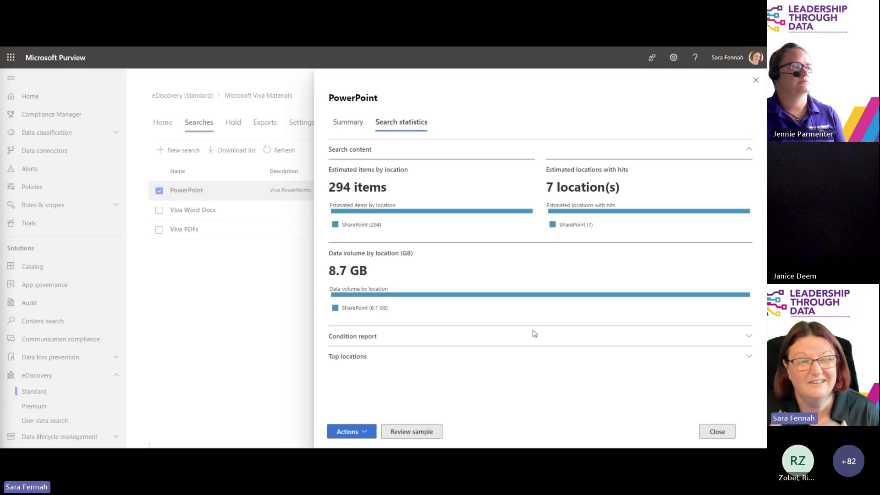
left_click(367, 340)
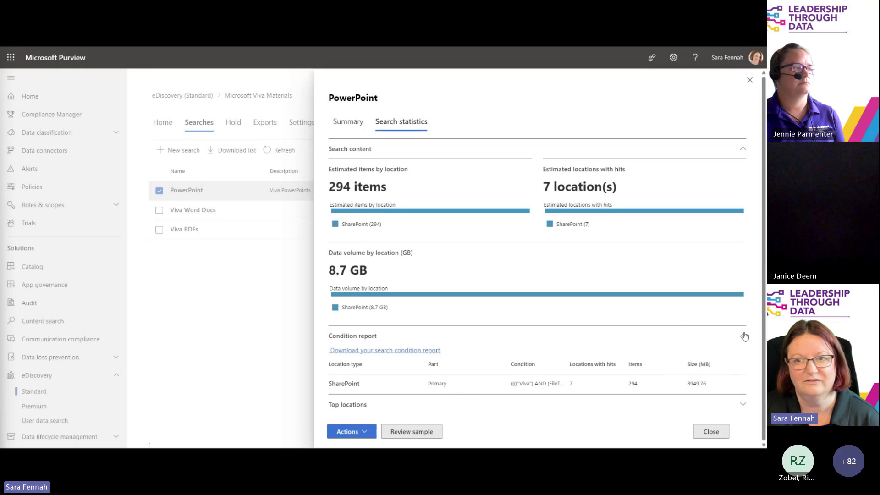
left_click(742, 149)
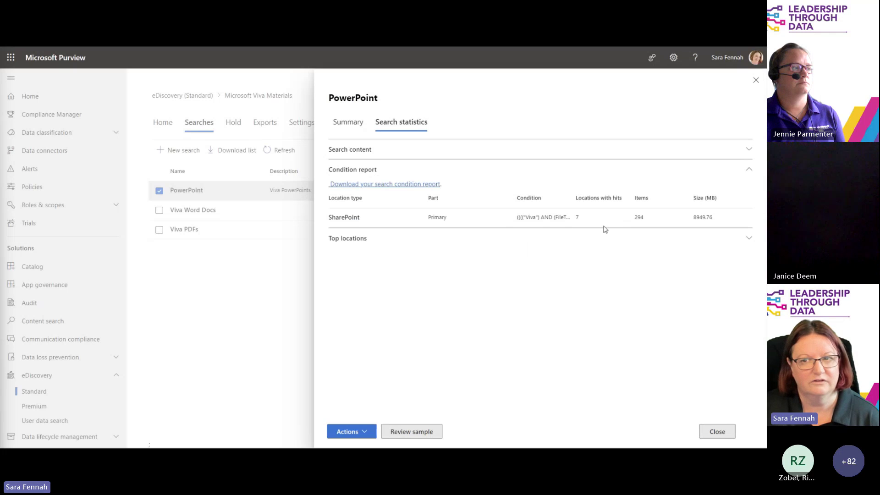
left_click(365, 240)
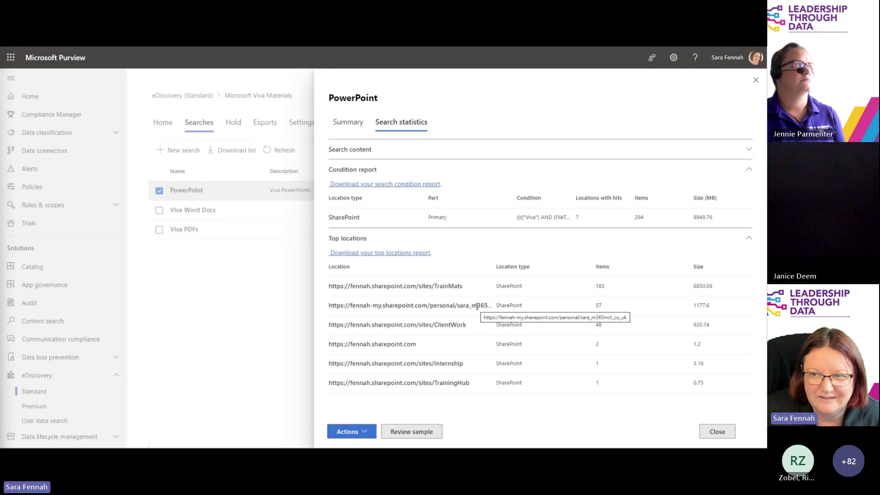
Review the sample of files matched by the PowerPoint search and return to the search details
left_click(366, 433)
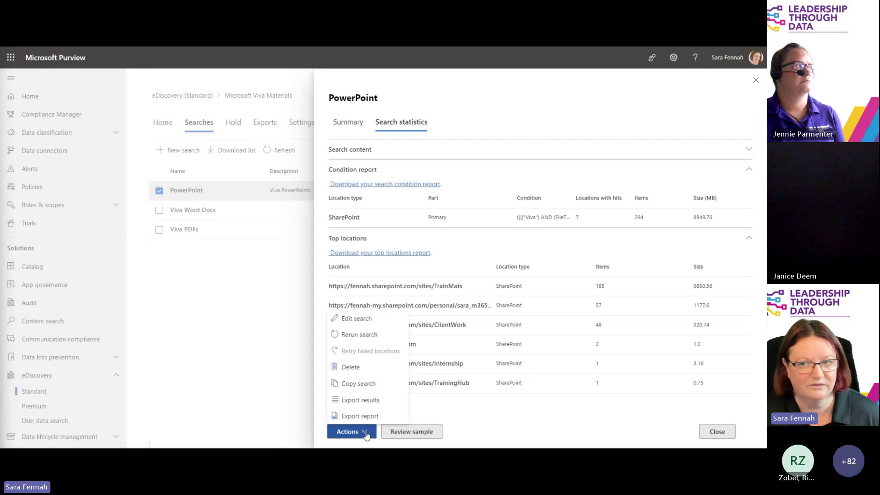
left_click(417, 433)
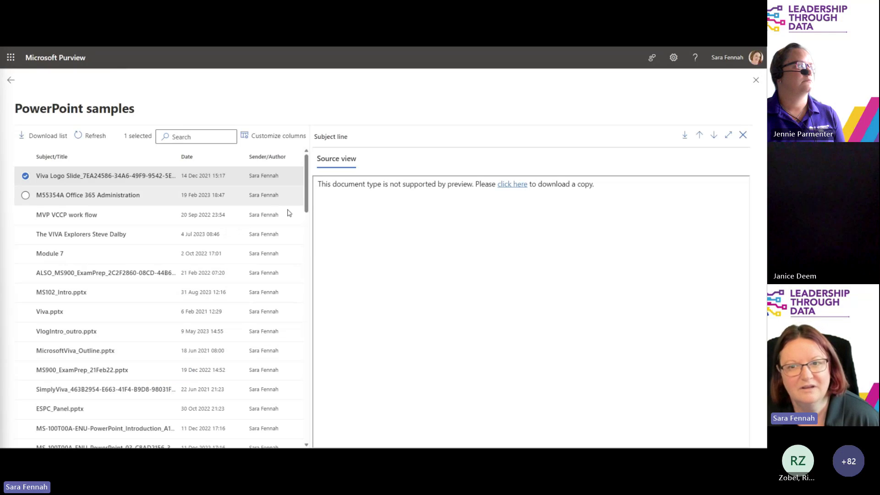
left_click(11, 86)
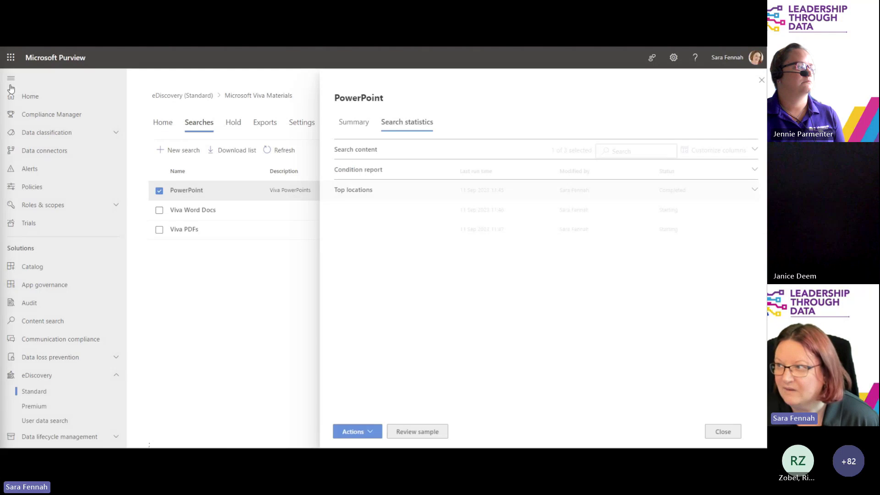
Generate an export report for the PowerPoint search with the default output options
left_click(365, 432)
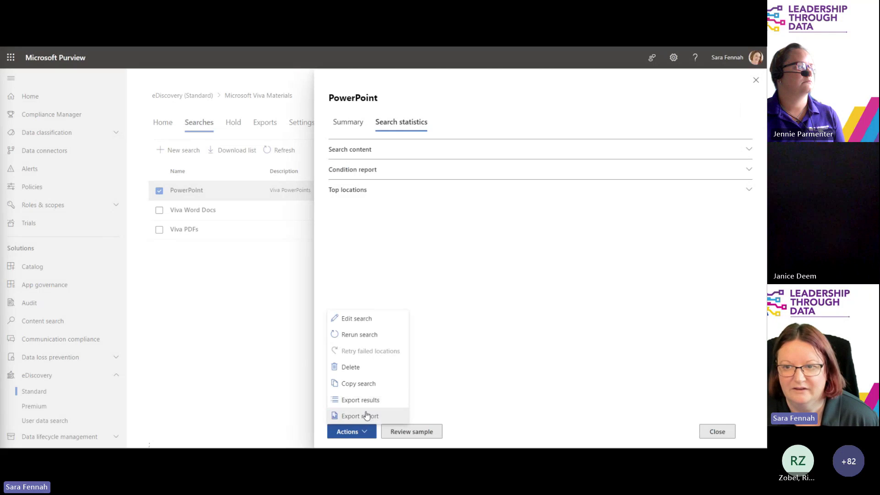
left_click(367, 416)
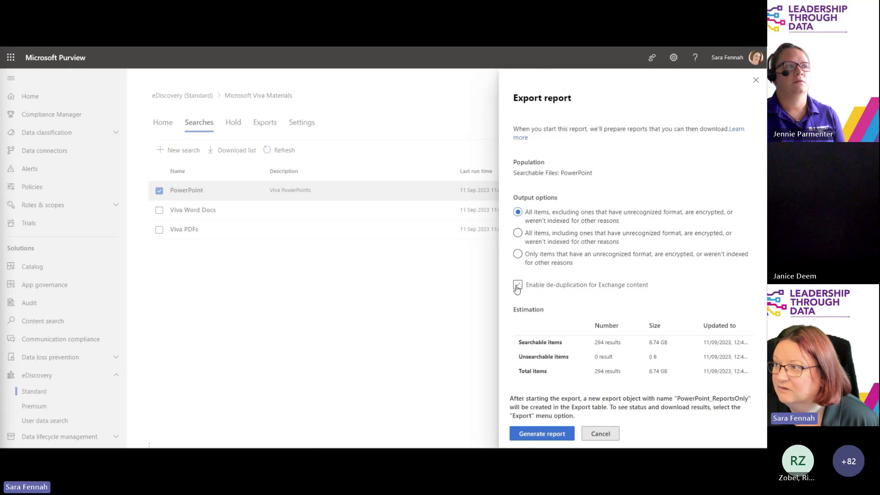
left_click(542, 433)
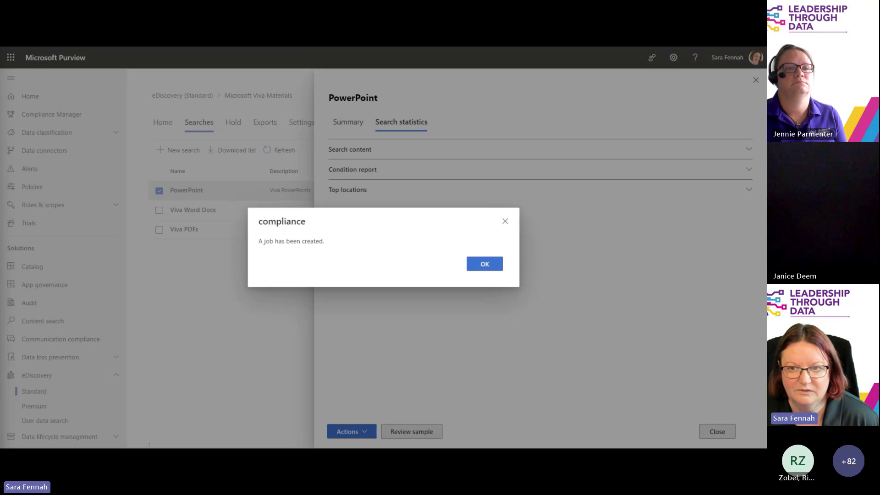
left_click(487, 266)
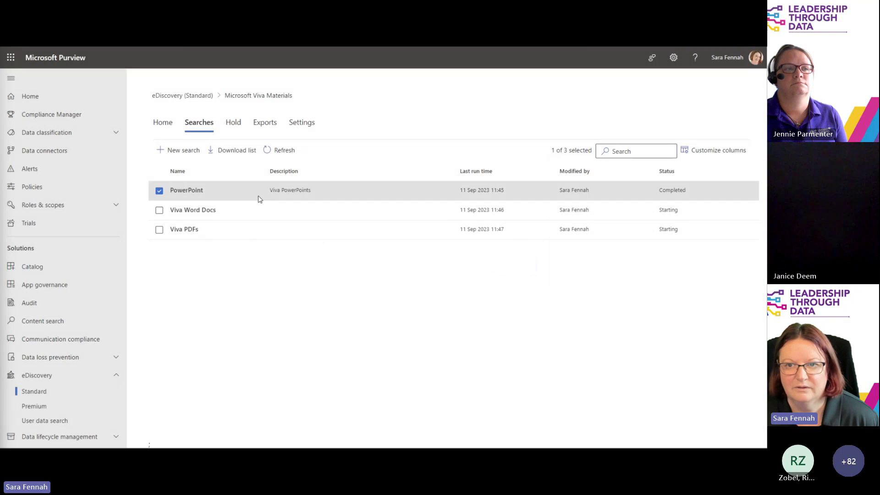
Export the PowerPoint search's results as a compressed (zipped) folder, keeping the default output option that excludes unrecognized, encrypted or unindexed items
left_click(188, 191)
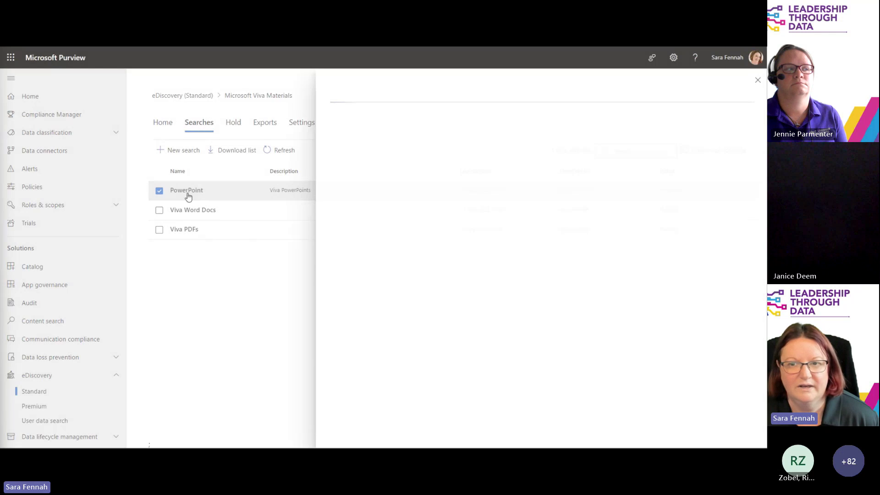
left_click(369, 432)
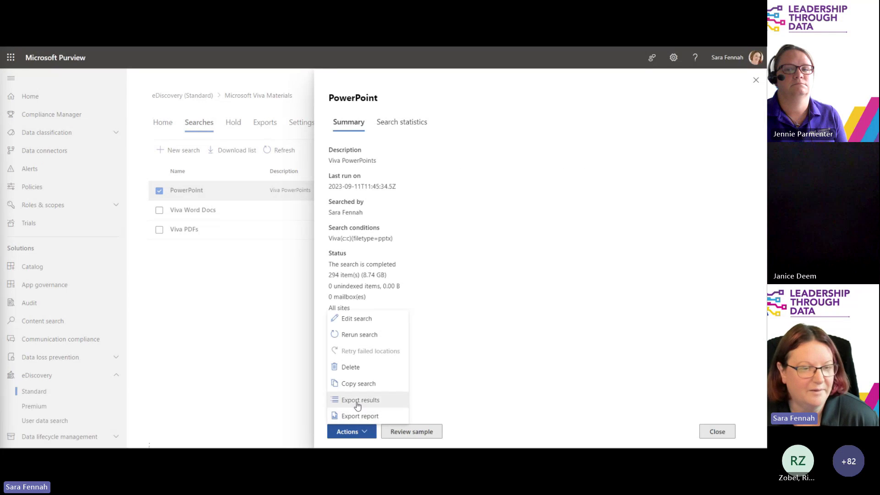
left_click(358, 400)
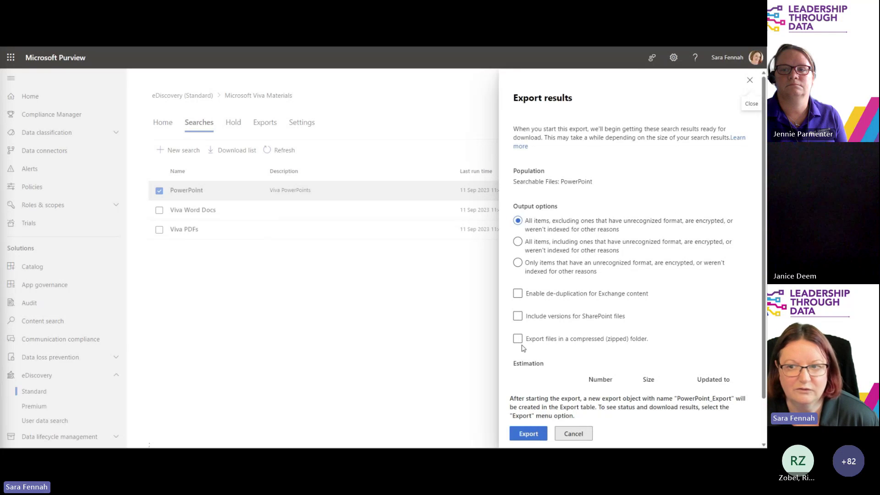
left_click(518, 340)
left_click(517, 344)
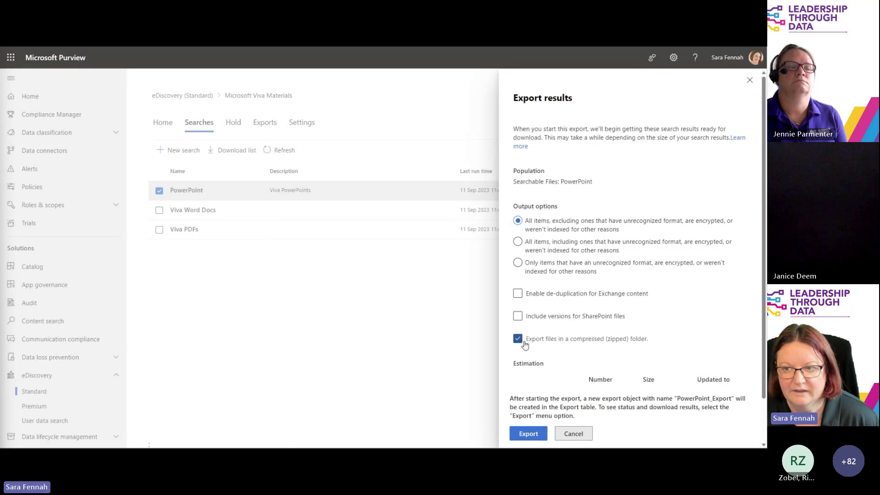
scroll(557, 337, "down", 1)
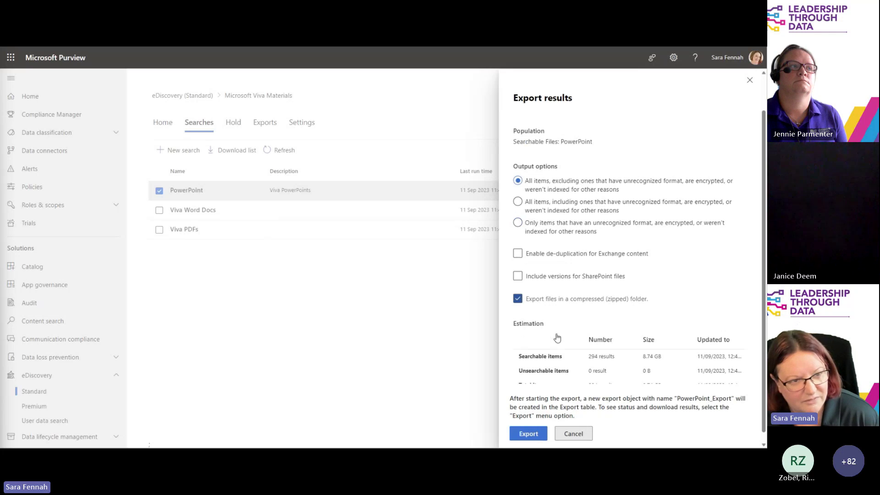
left_click(529, 434)
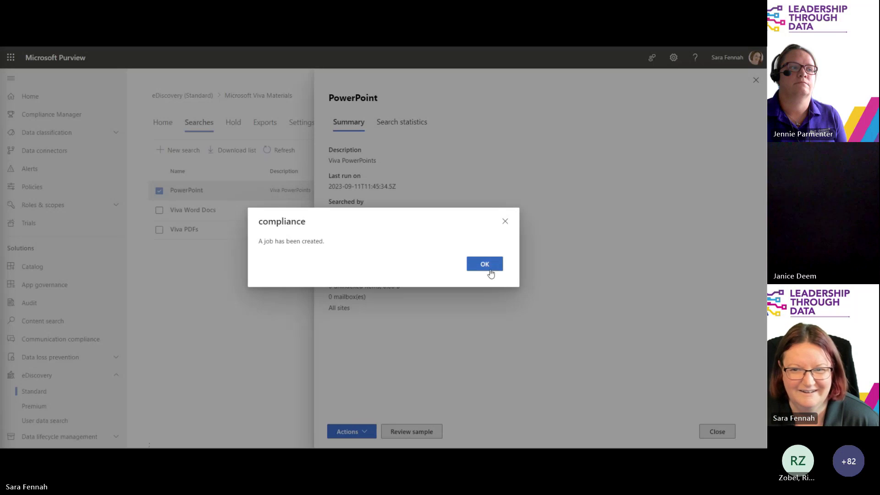
left_click(486, 263)
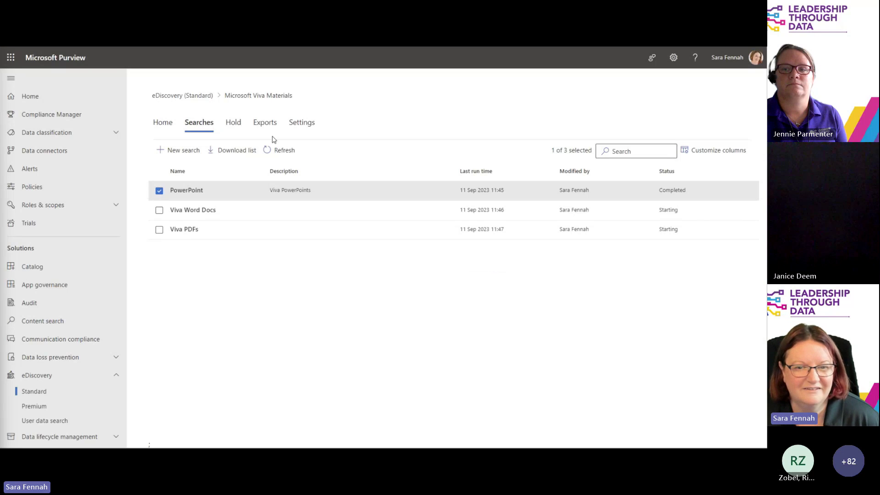
Open the case's list of exports and check the details and status of PowerPoint_ReportsOnly
left_click(267, 122)
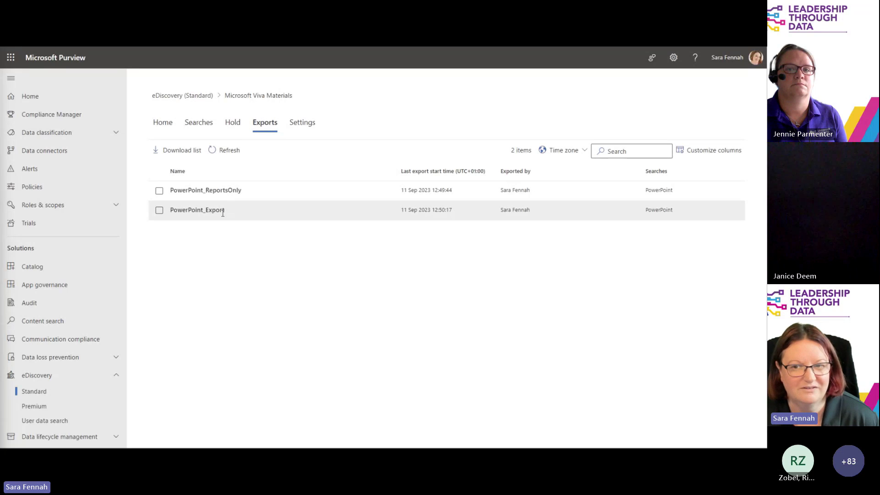
left_click(226, 193)
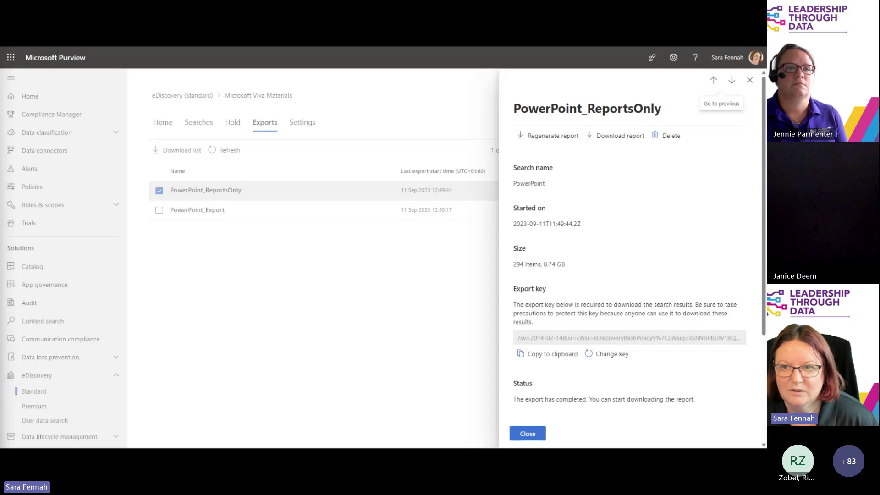
left_click(527, 434)
left_click(200, 211)
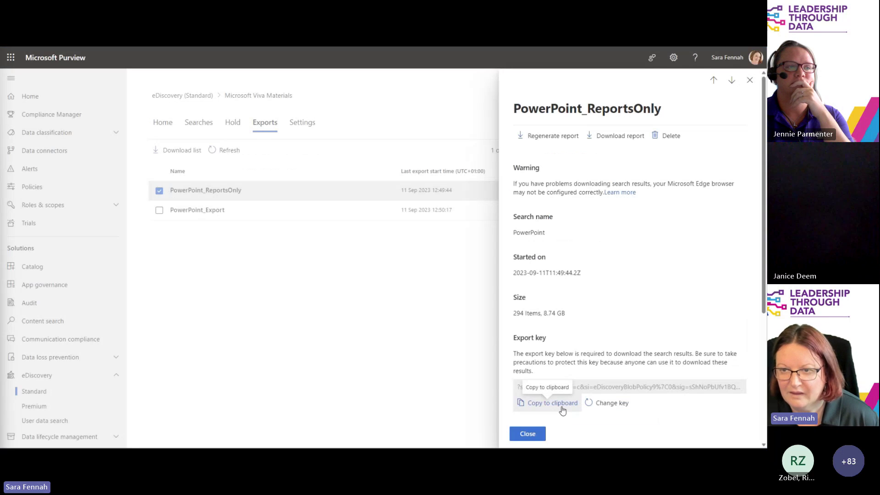
Copy the export key of PowerPoint_ReportsOnly and launch its report download in the eDiscovery Export Tool
left_click(563, 409)
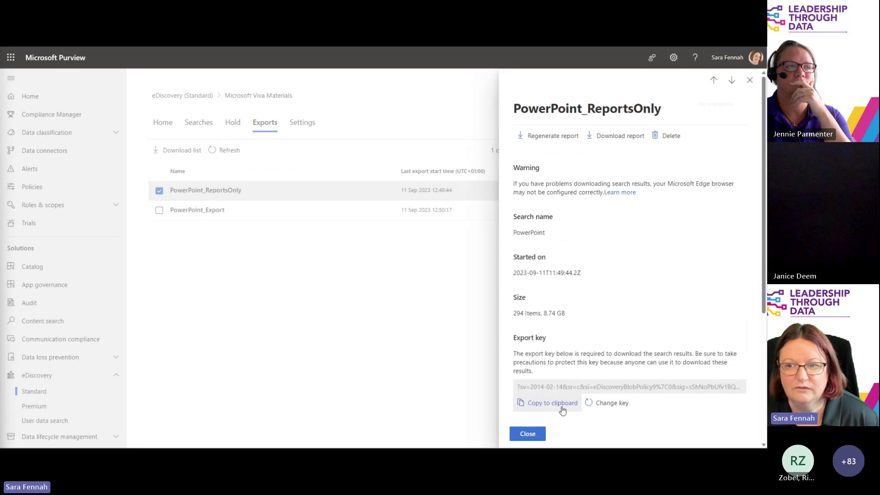
left_click(612, 142)
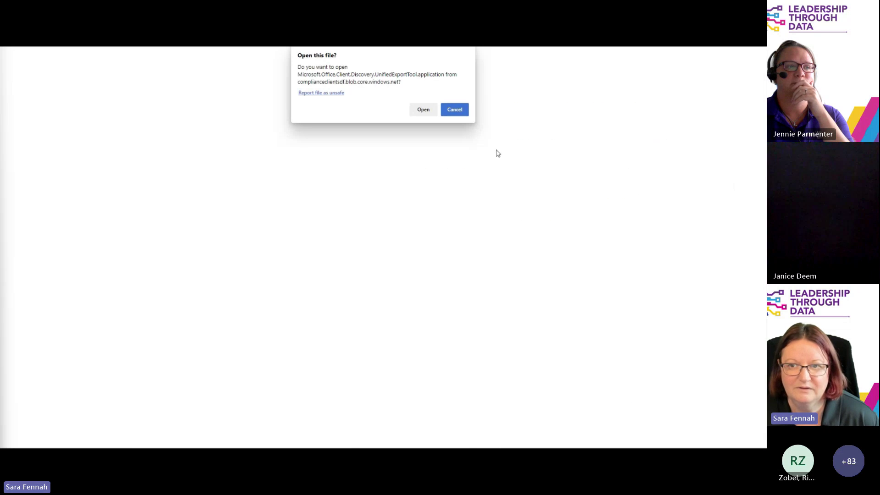
left_click(429, 111)
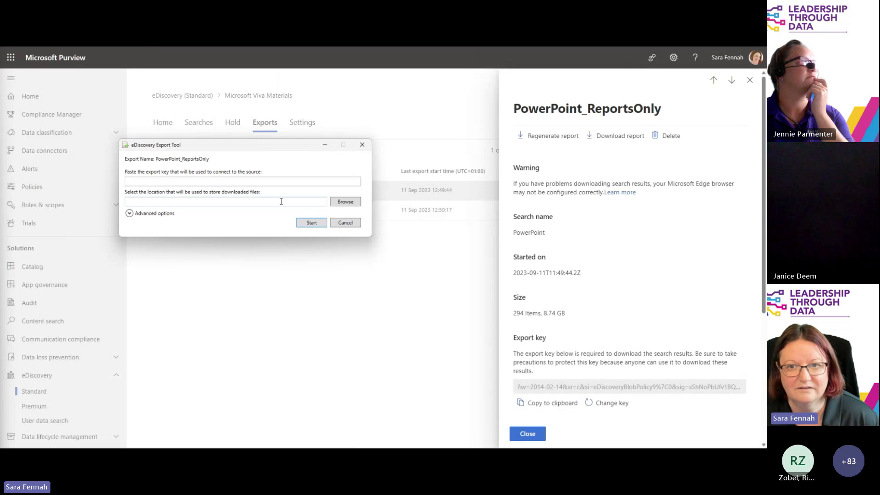
Paste the export key into the export tool, set the download location to Desktop\Temp and start downloading the report
left_click(223, 181)
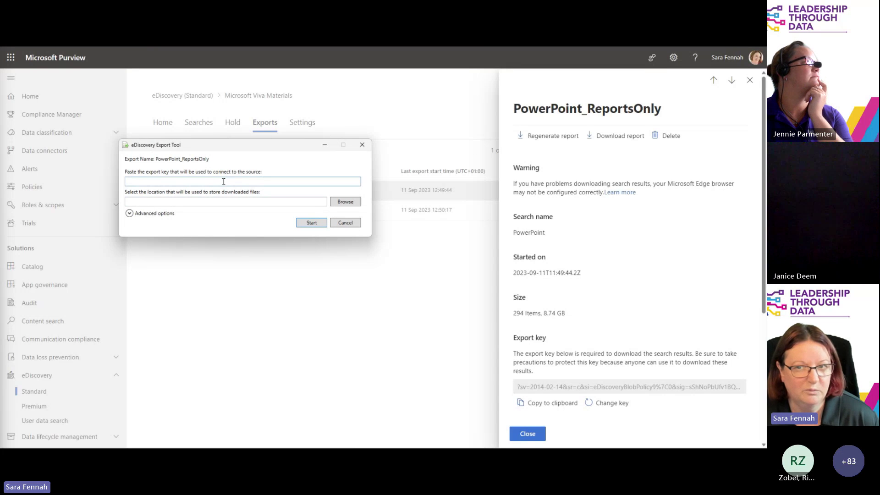
key("ctrl+v")
left_click(348, 204)
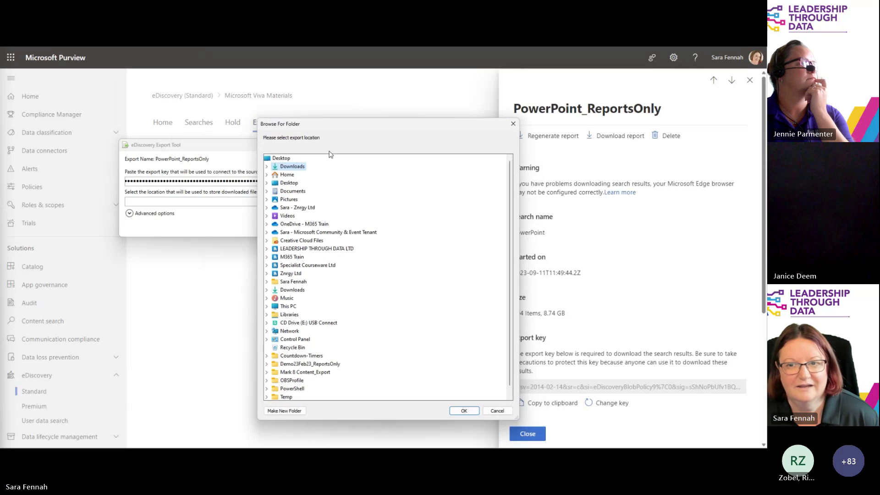
double_click(289, 183)
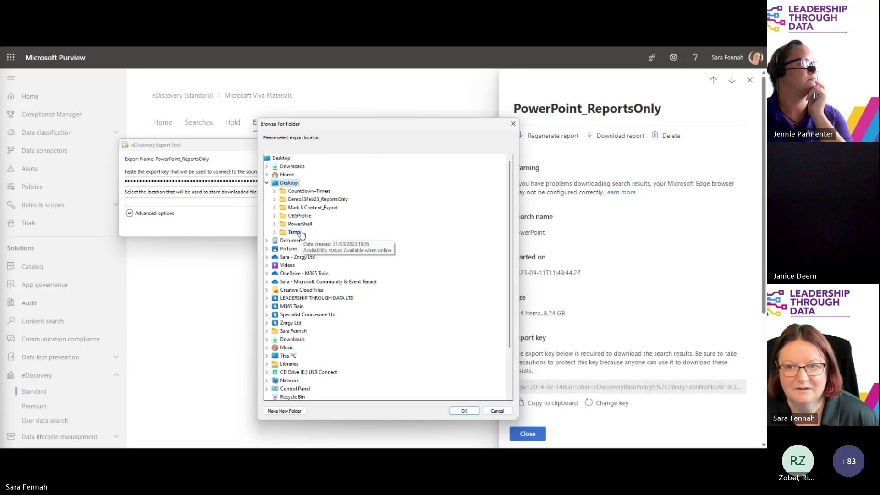
left_click(301, 234)
left_click(472, 411)
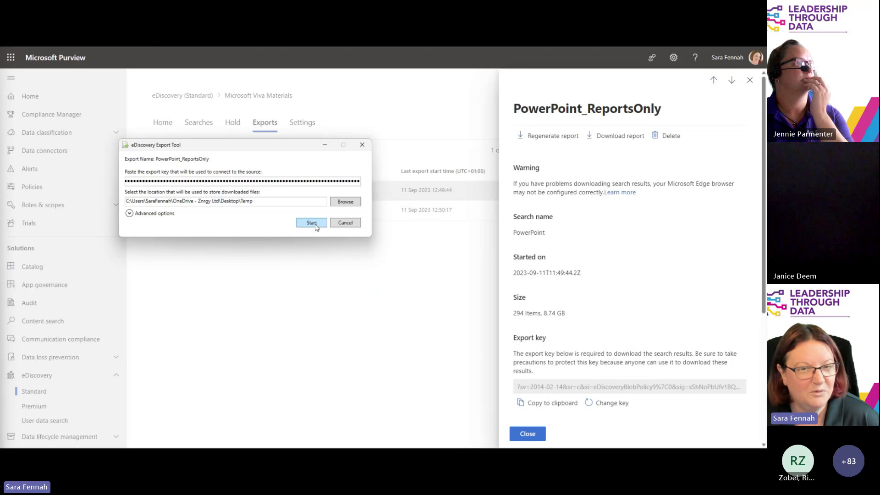
left_click(130, 213)
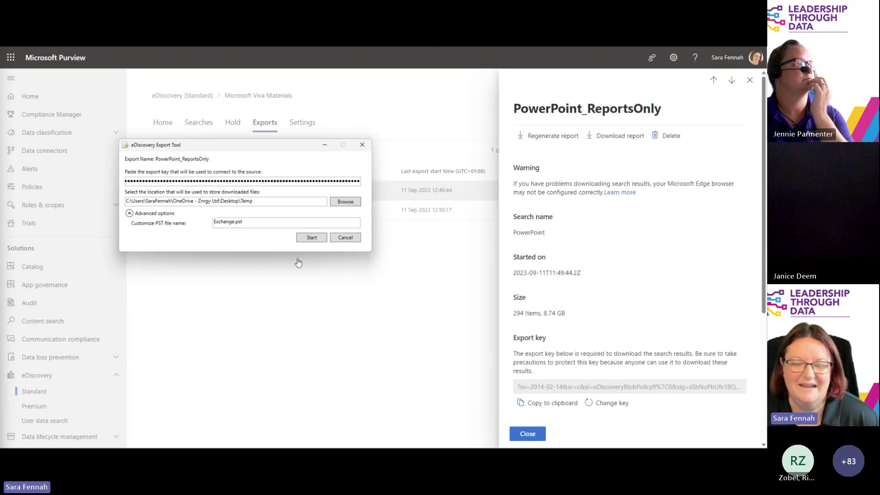
left_click(317, 239)
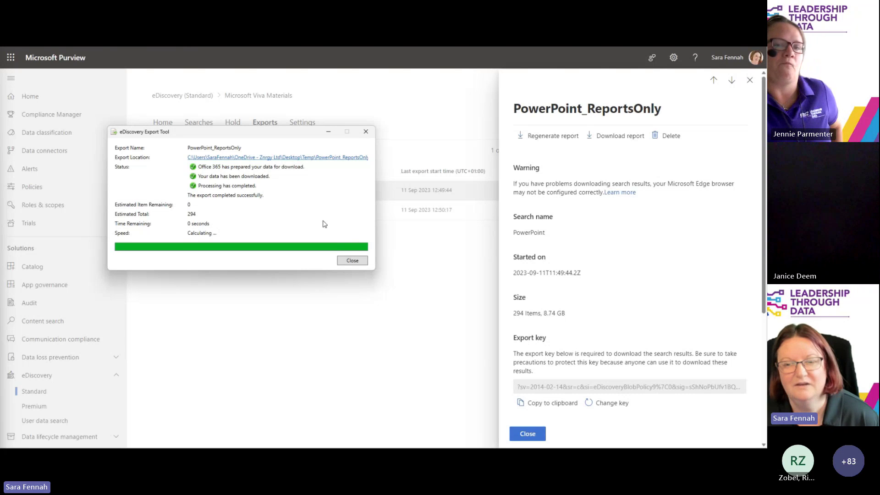
Open the Export Summary file from the downloaded report folder in Excel and widen columns A, B, D and F to show their contents
left_click(333, 158)
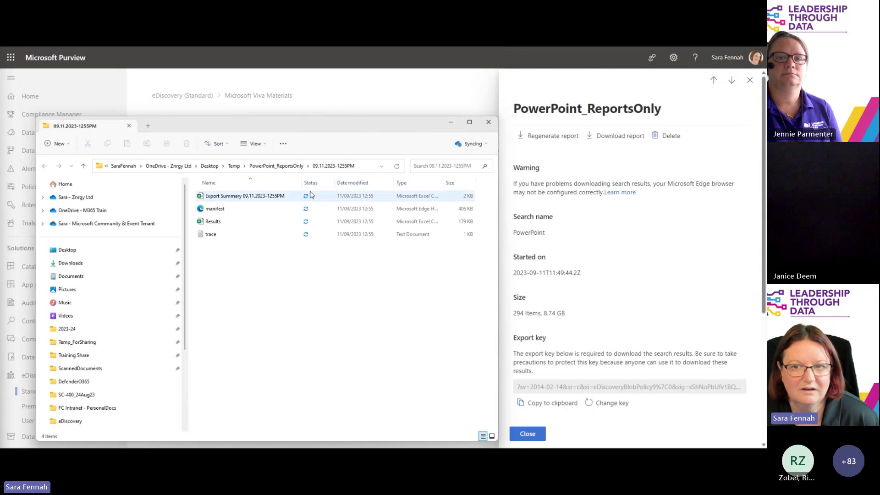
double_click(310, 194)
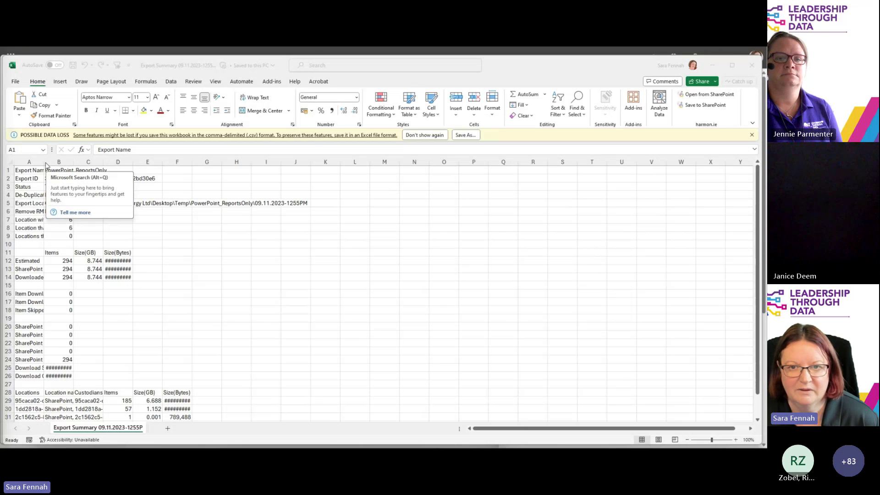
left_click(43, 178)
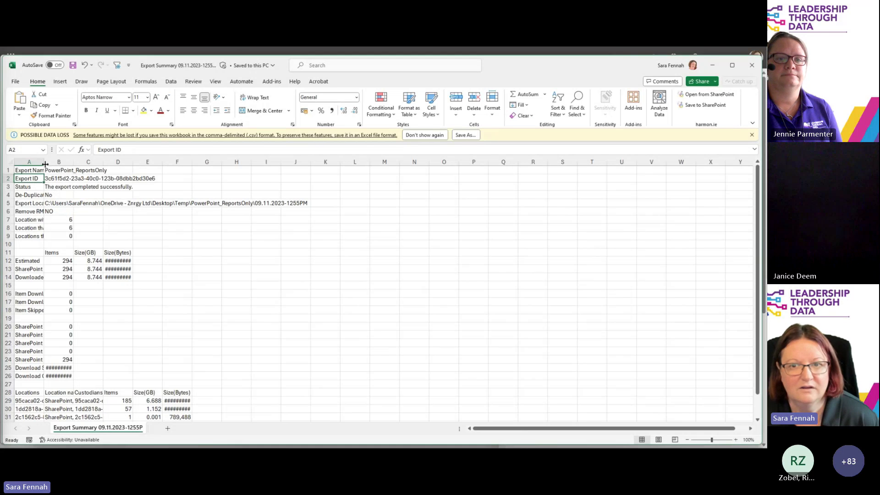
left_click_drag(44, 162, 166, 162)
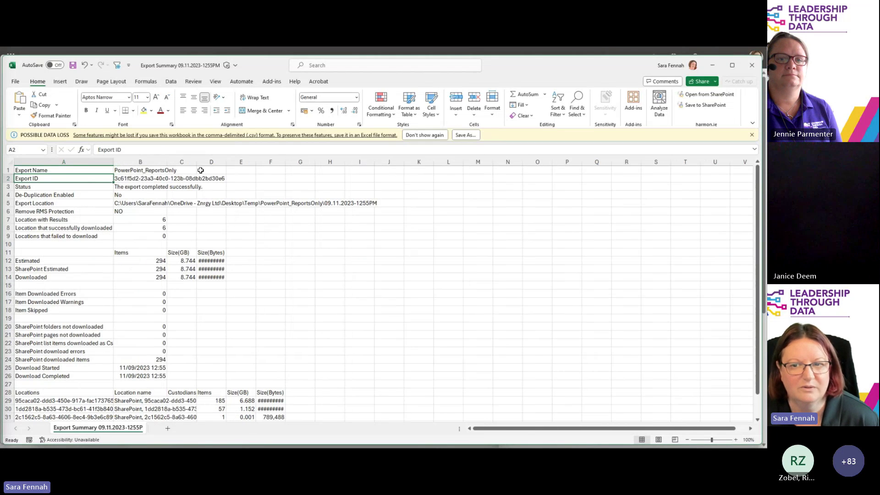
left_click_drag(226, 162, 268, 166)
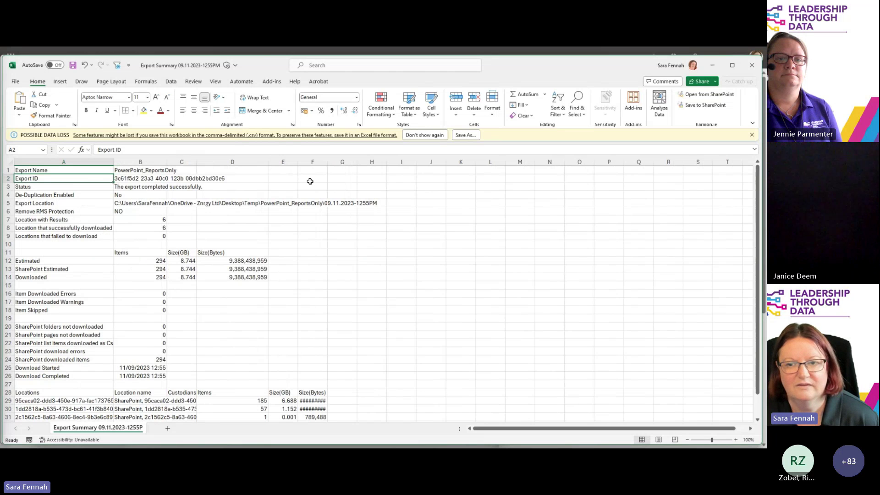
double_click(328, 161)
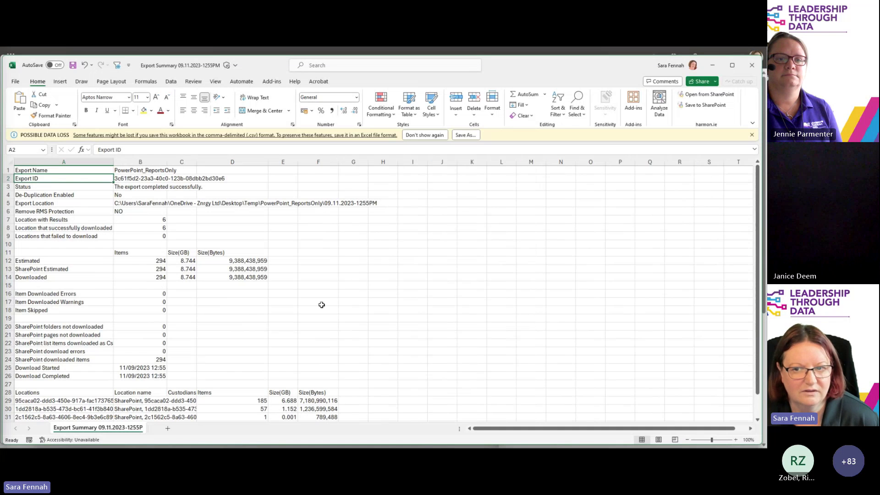
Examine the locations table of the Export Summary, including the location IDs, item counts and sizes
scroll(320, 305, "down", 3)
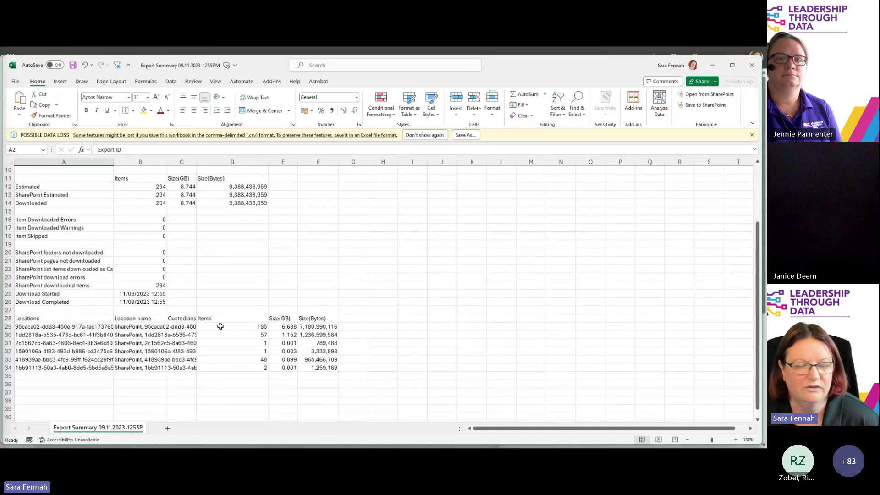
left_click(133, 327)
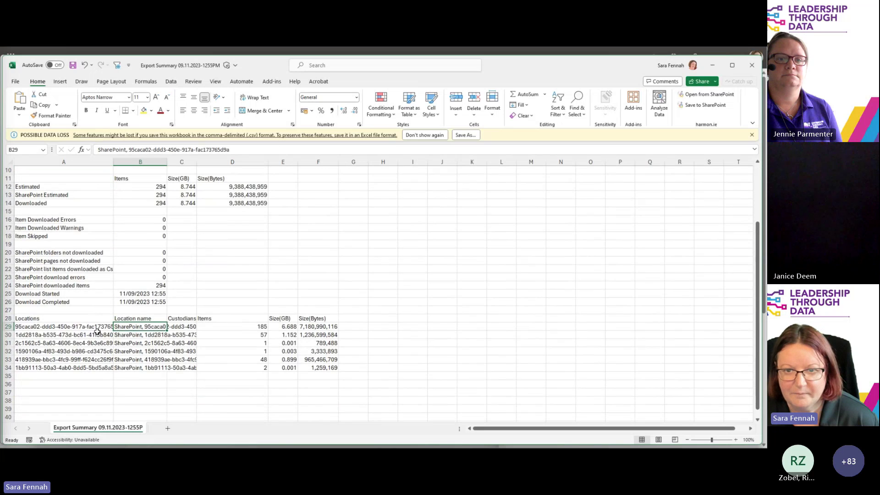
left_click(96, 327)
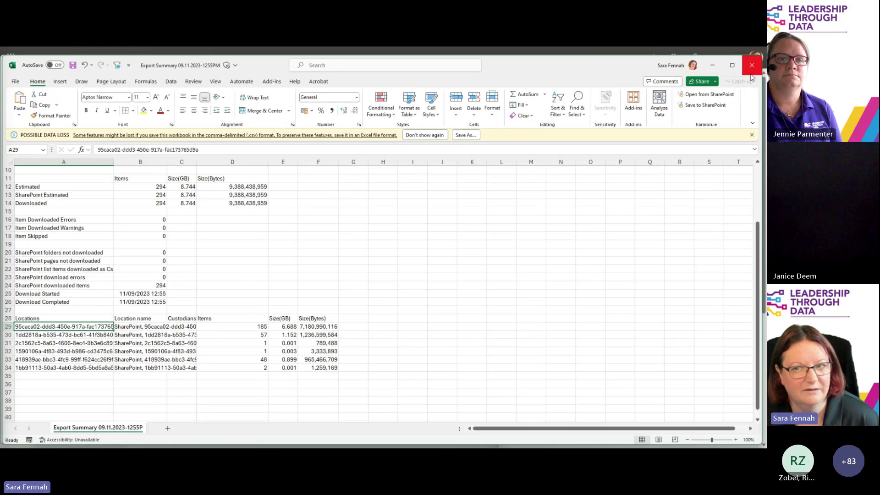
Open the downloaded Results file in Excel and inspect the original paths, locations and titles of the exported items
left_click(714, 66)
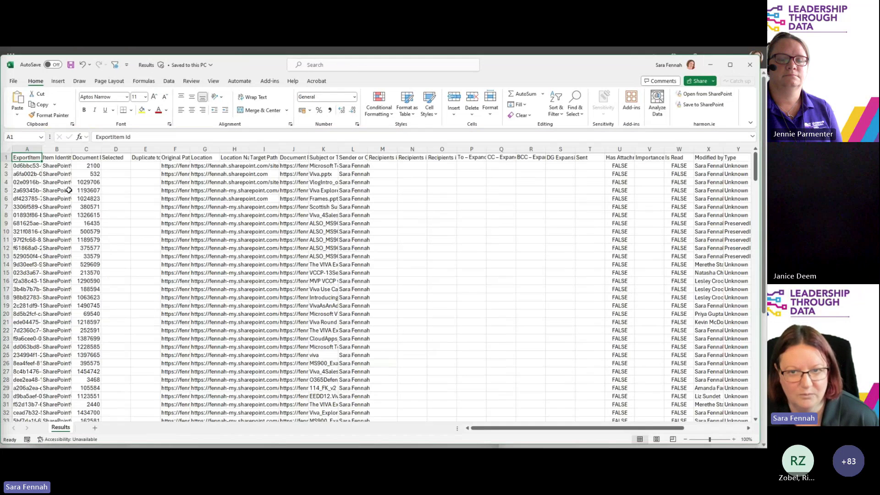
left_click(182, 166)
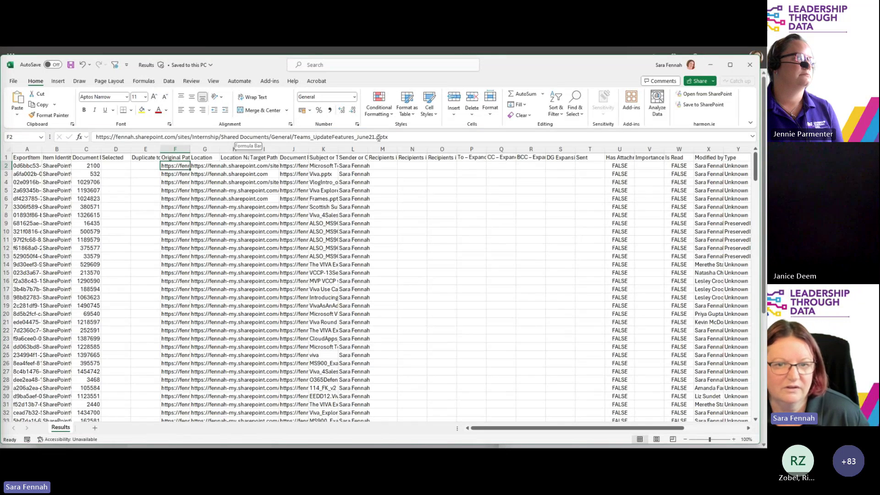
left_click(206, 168)
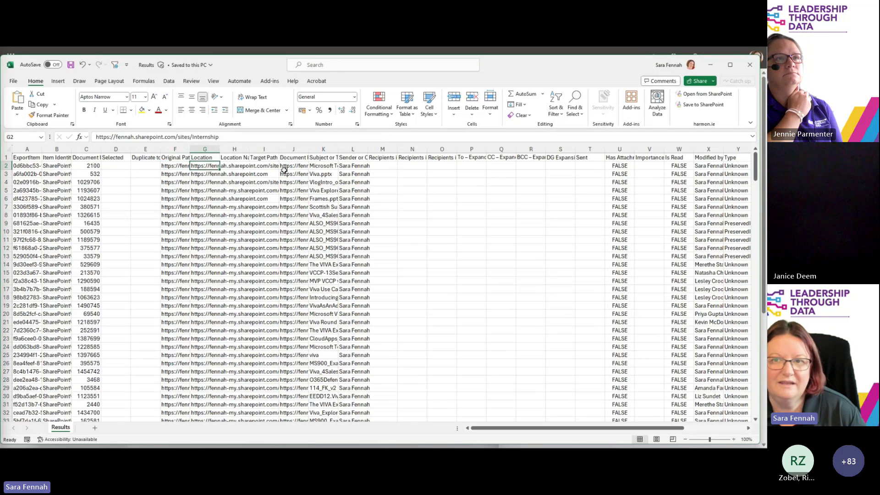
left_click(320, 166)
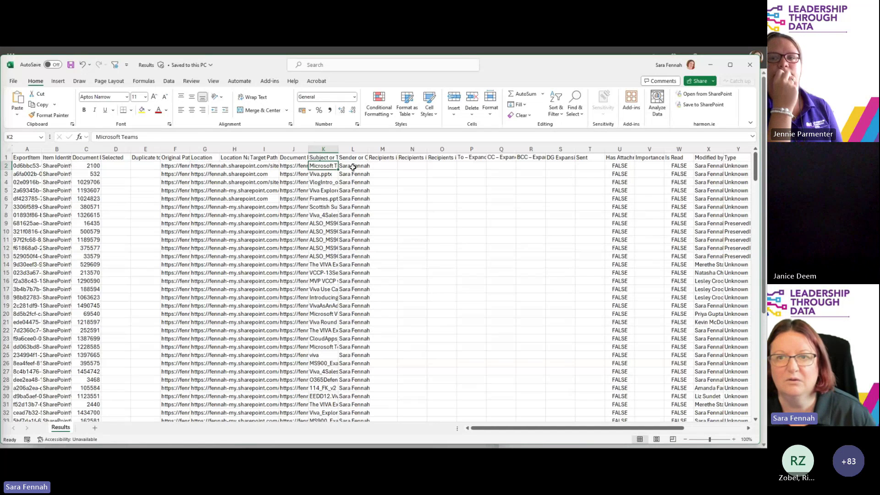
scroll(346, 238, "down", 8)
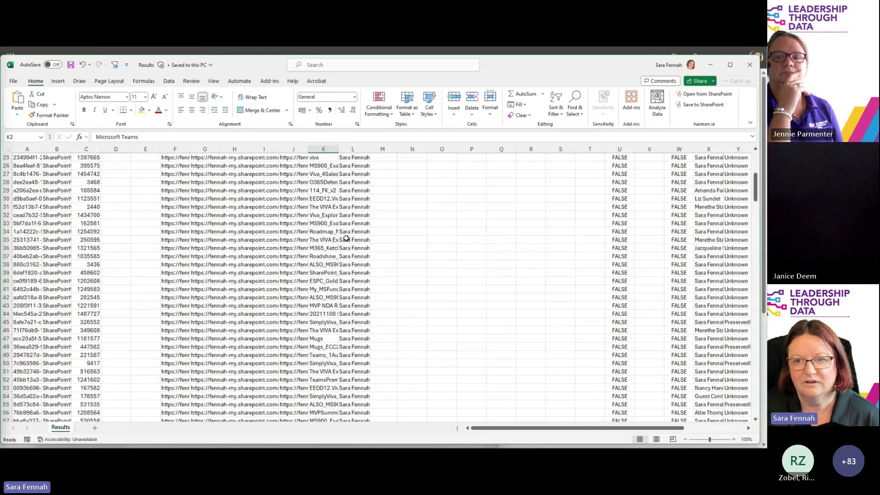
left_click(323, 231)
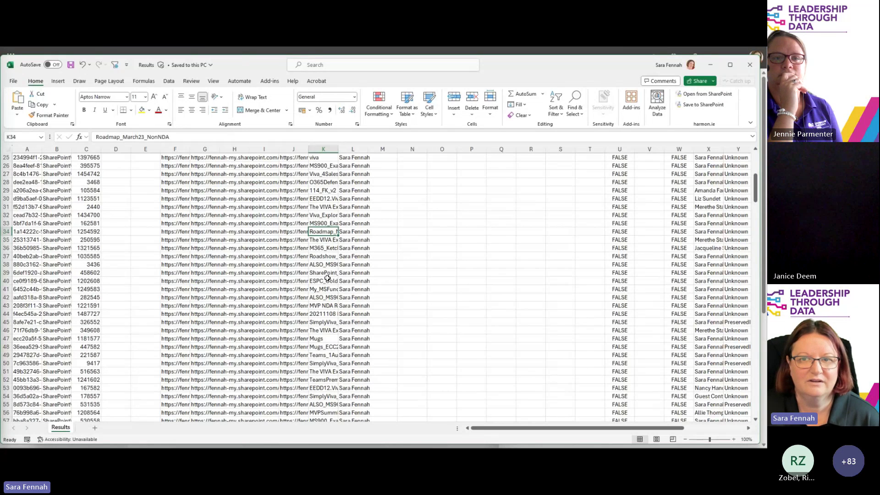
left_click(320, 265)
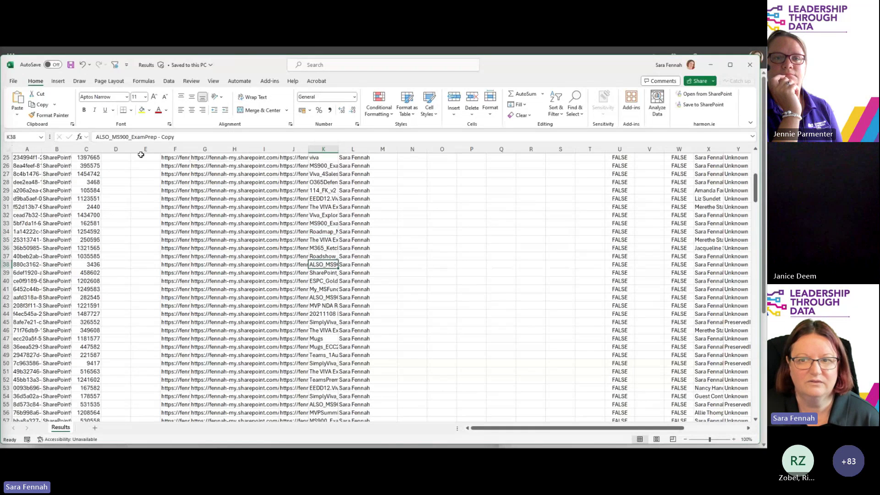
Examine the titles of the exported items further down column K of the Results sheet, including Mugs and SimplyViva_MCTCoffeeHour
left_click(320, 341)
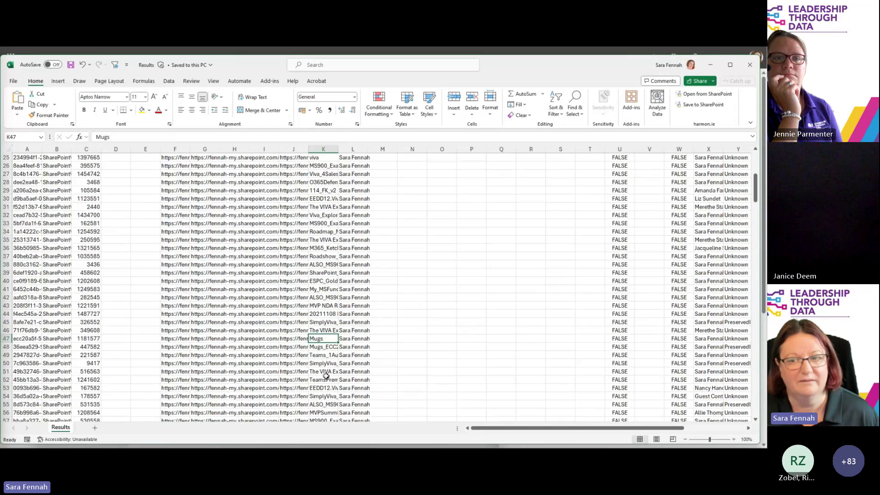
scroll(328, 394, "down", 4)
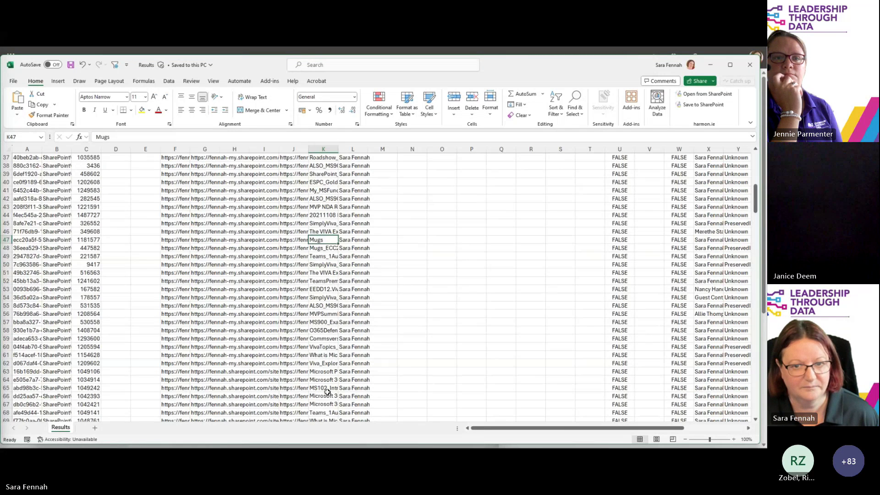
left_click(322, 297)
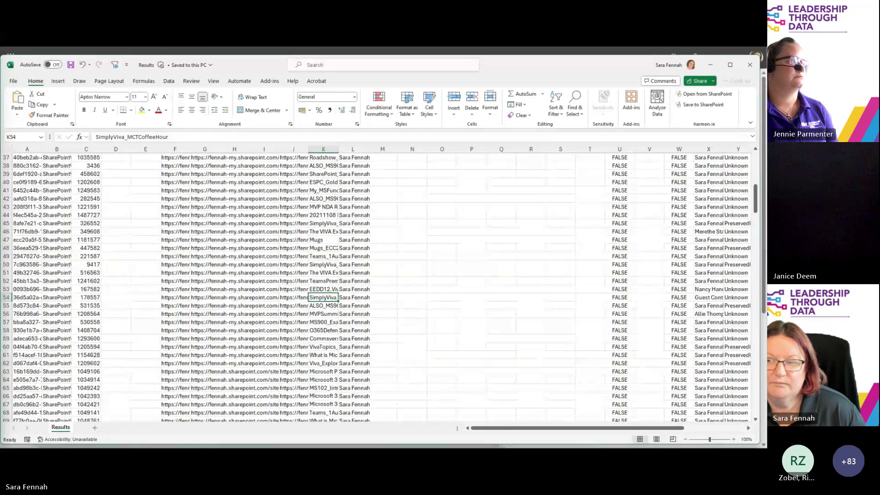
key("alt+Tab")
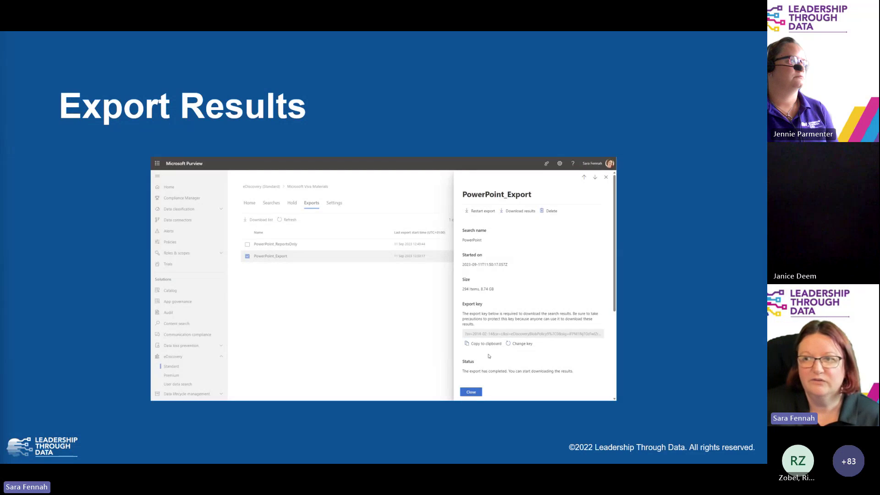
key("Right")
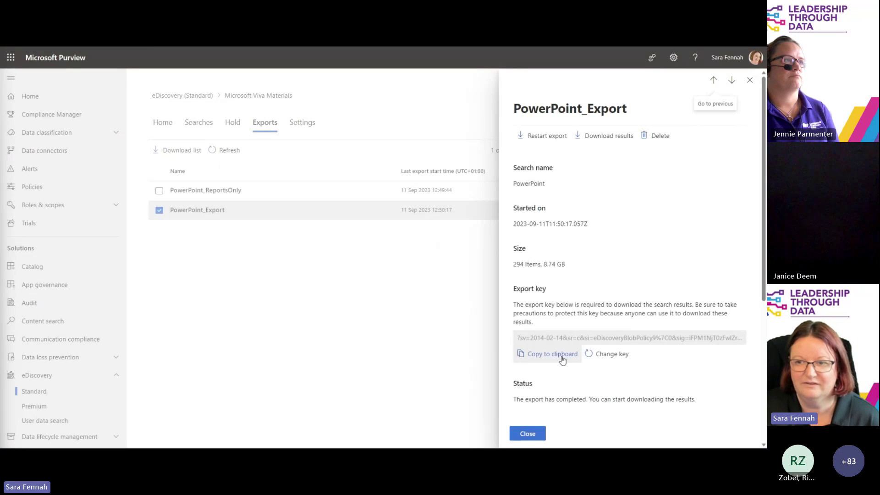
Start downloading the PowerPoint_Export results in Microsoft Purview and paste the export key into the eDiscovery Export Tool
left_click(598, 138)
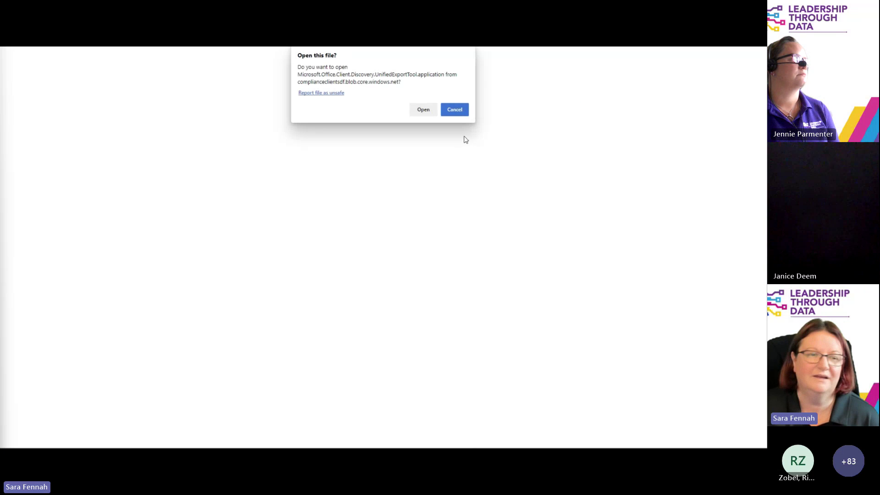
left_click(428, 113)
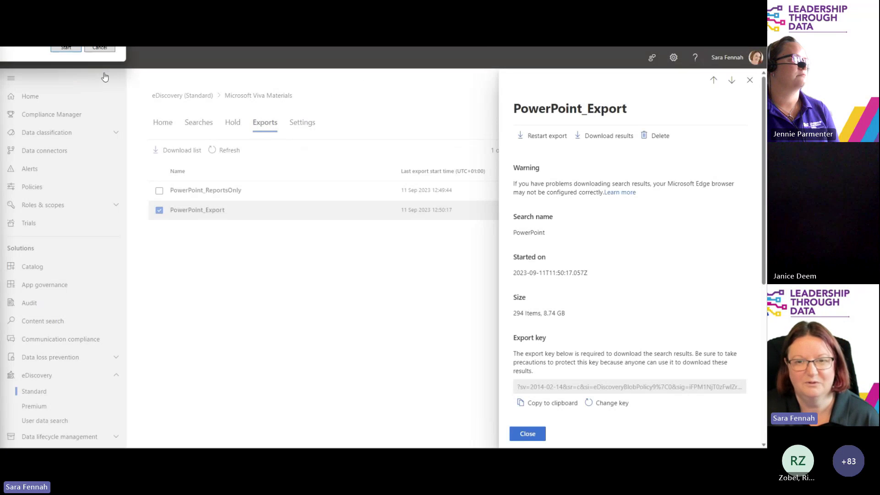
left_click_drag(7, 0, 289, 175)
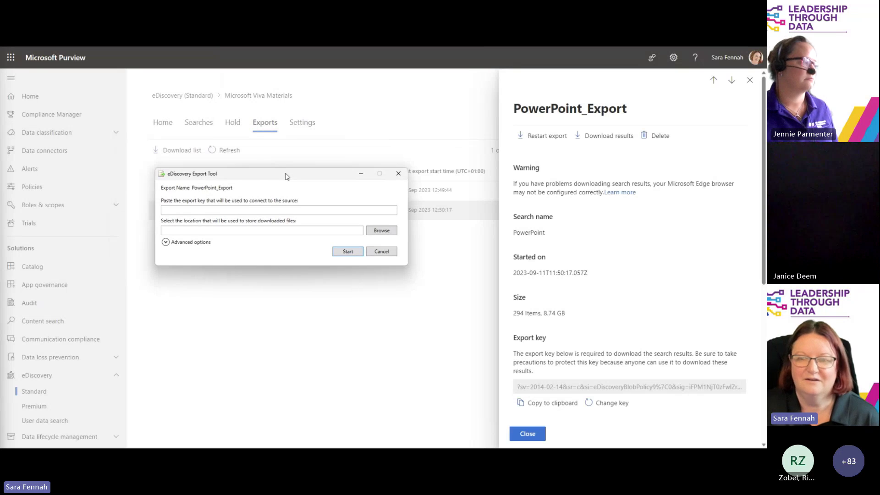
left_click(275, 209)
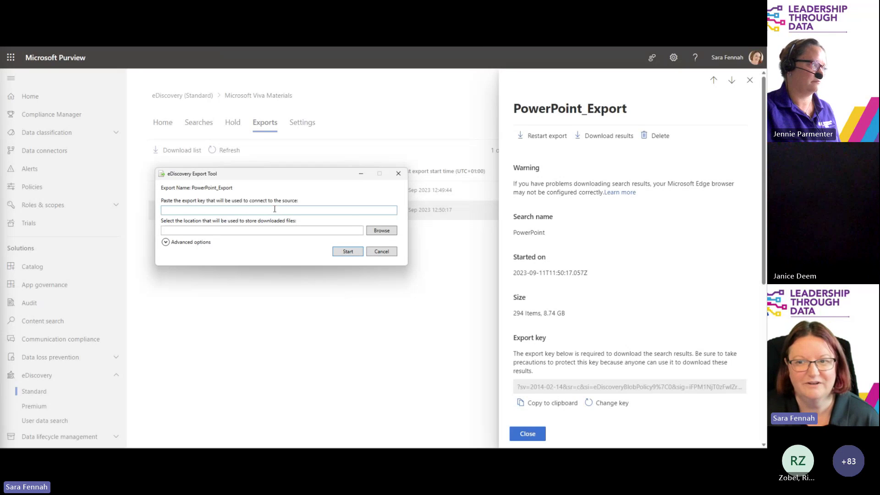
key("ctrl+v")
Set the storage location for the downloaded files to the Temp folder on the Desktop and expand the advanced options
left_click(381, 230)
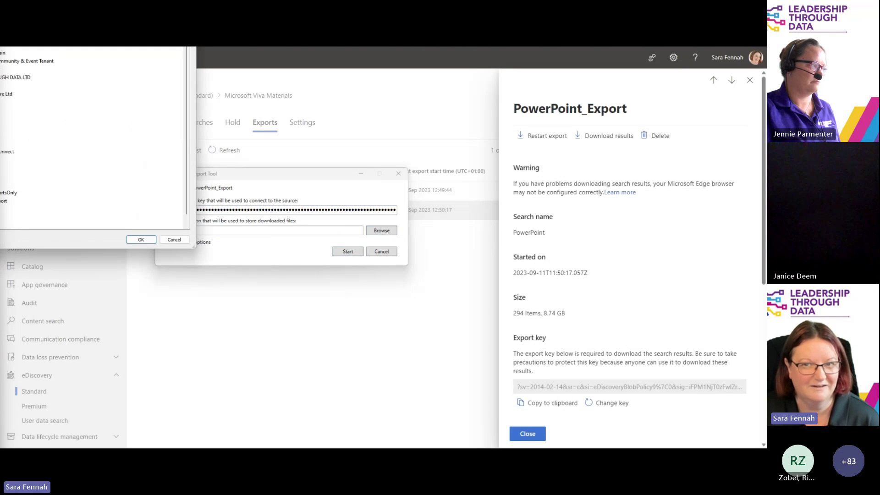
left_click_drag(37, 0, 290, 89)
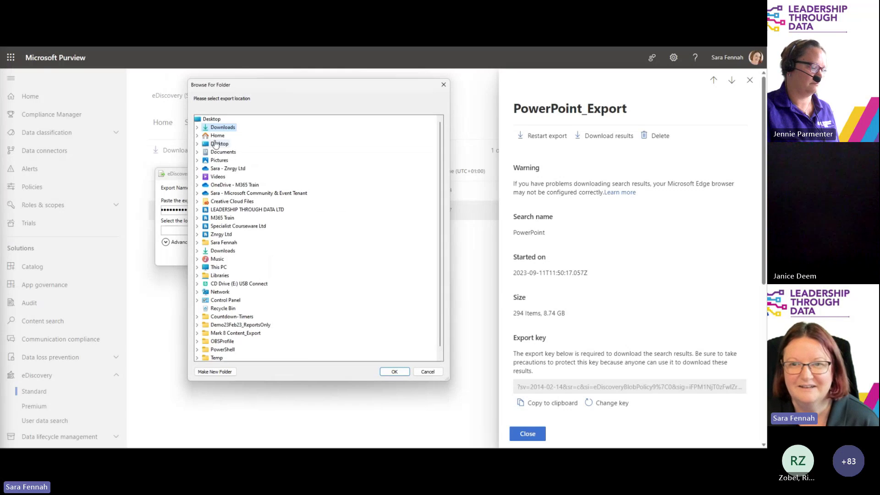
left_click(197, 127)
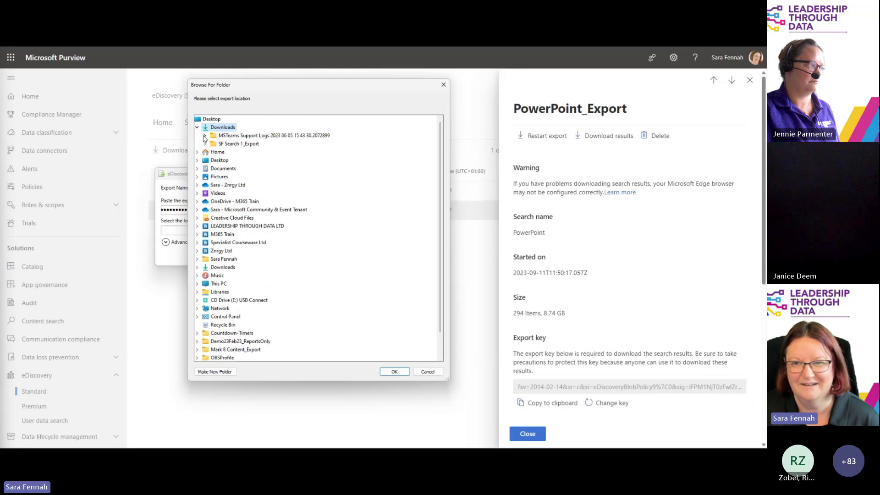
left_click(197, 128)
left_click(197, 144)
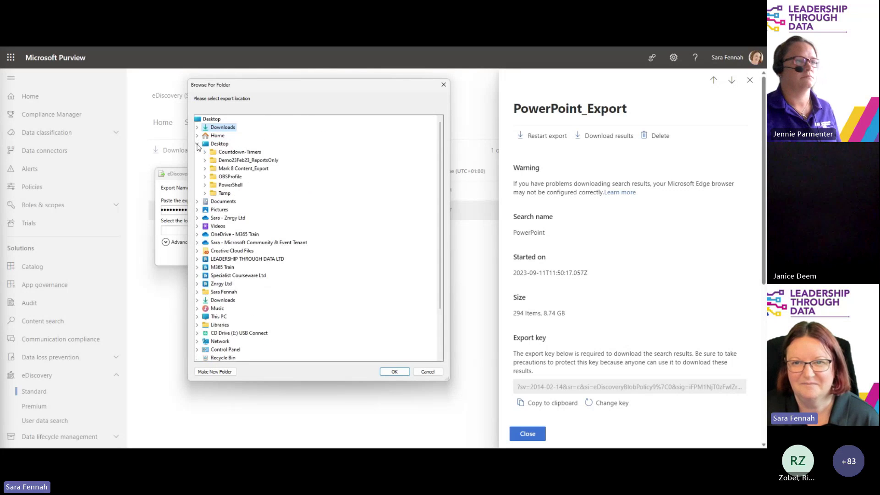
double_click(208, 194)
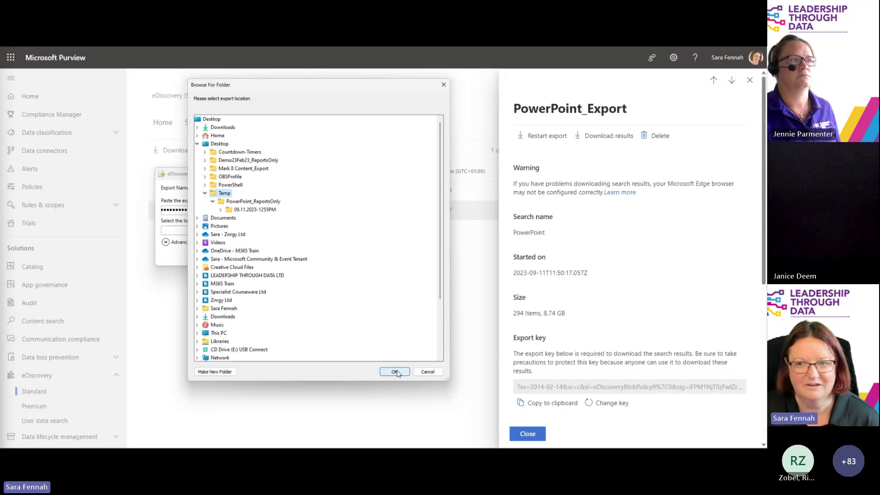
left_click(394, 372)
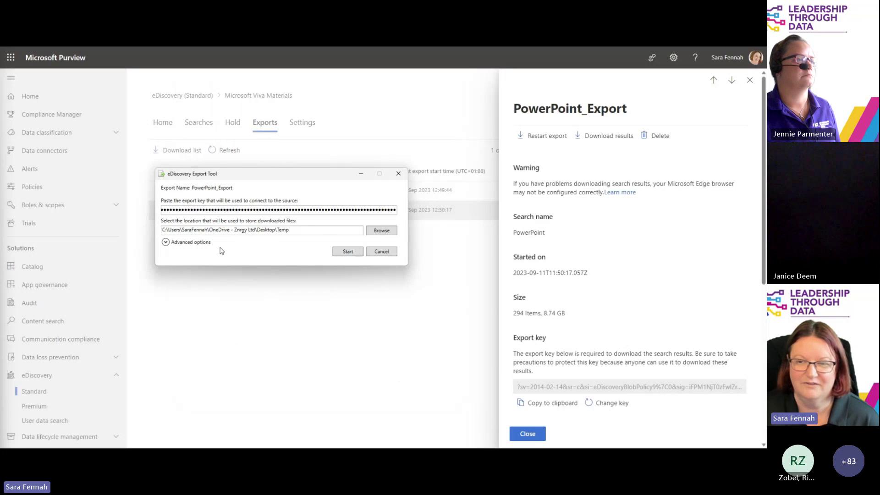
left_click(202, 244)
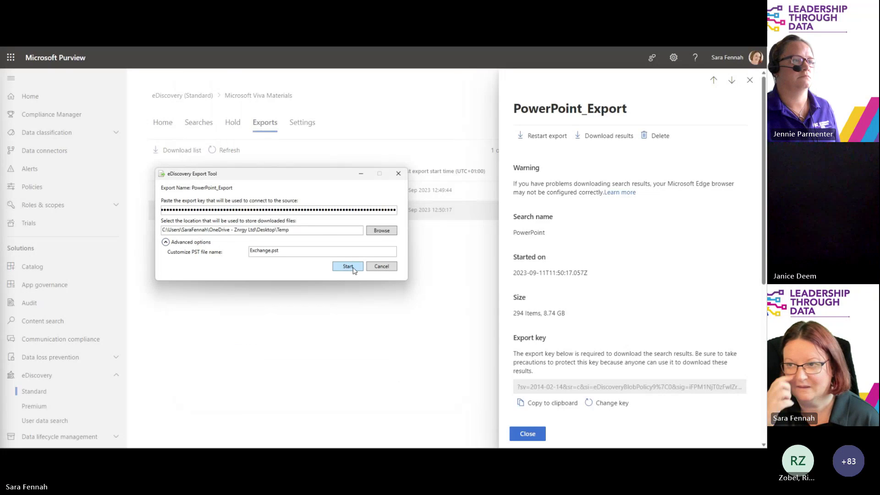